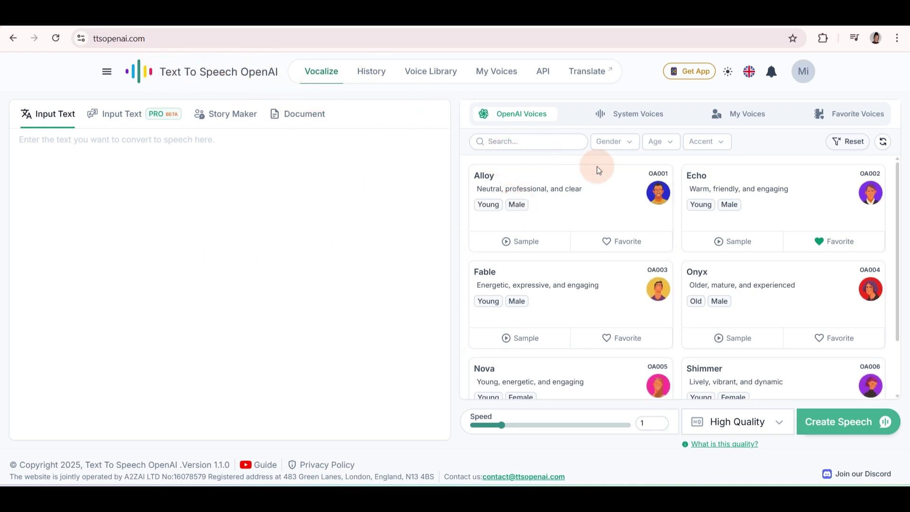
Review the gender, age and accent voice filters, then pick Echo from Favorite Voices.
{"action": "left_click", "coordinate": [625, 147]}
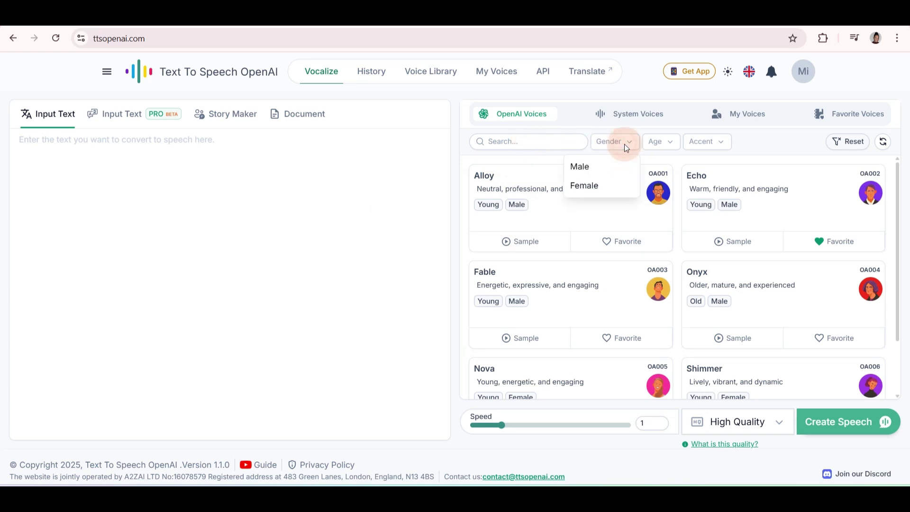
{"action": "left_click", "coordinate": [658, 146]}
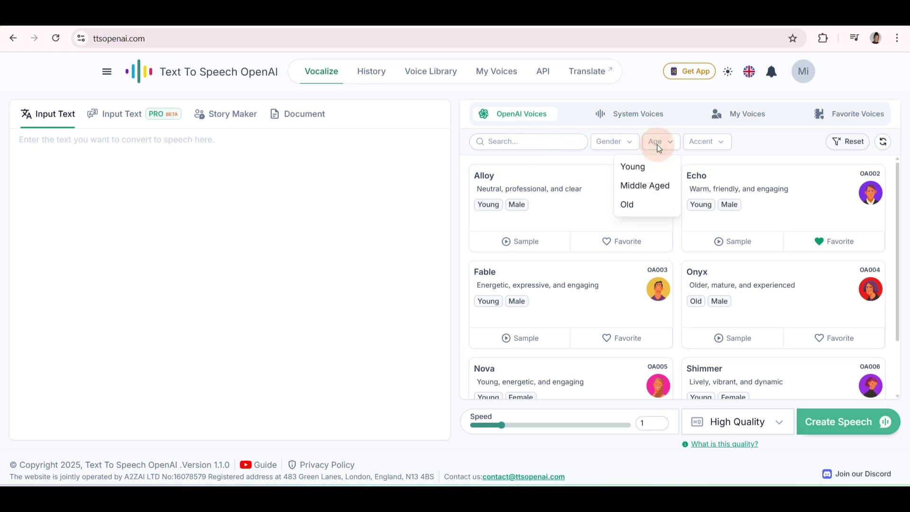
{"action": "left_click", "coordinate": [714, 143]}
{"action": "mouse_move", "coordinate": [728, 165]}
{"action": "left_mouse_down"}
{"action": "mouse_move", "coordinate": [726, 268]}
{"action": "mouse_move", "coordinate": [737, 198]}
{"action": "left_mouse_up"}
{"action": "left_click", "coordinate": [386, 211]}
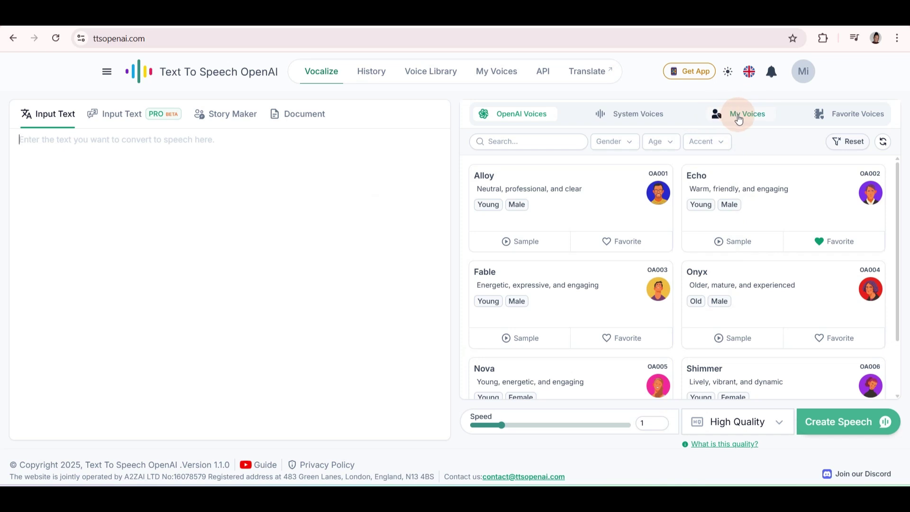
{"action": "left_click", "coordinate": [738, 118]}
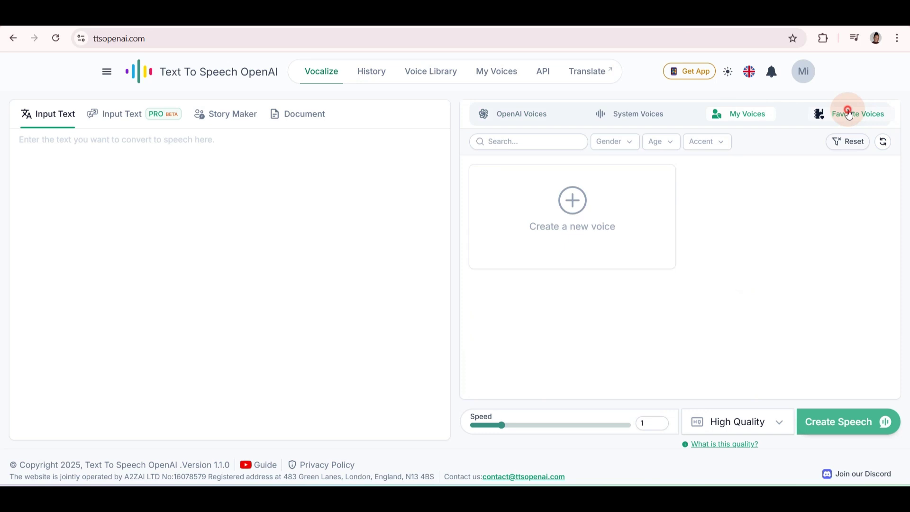
{"action": "left_click", "coordinate": [848, 115]}
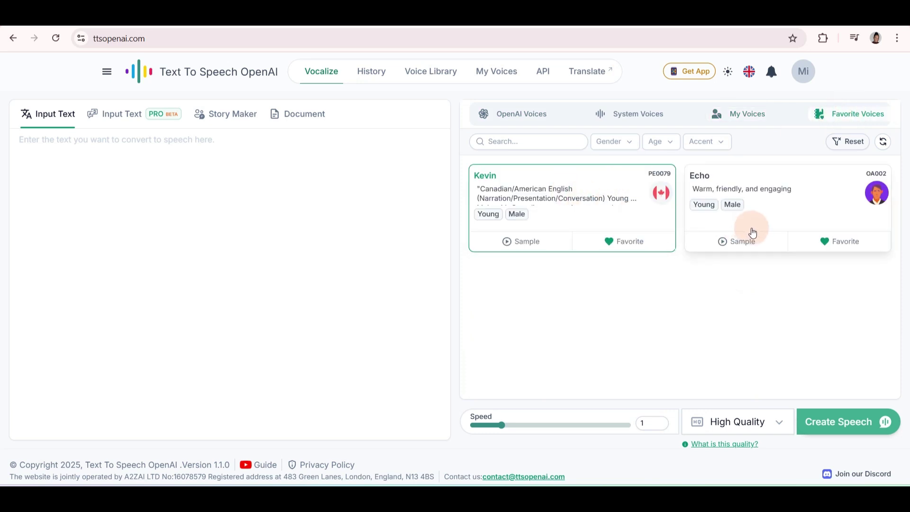
{"action": "left_click", "coordinate": [786, 239]}
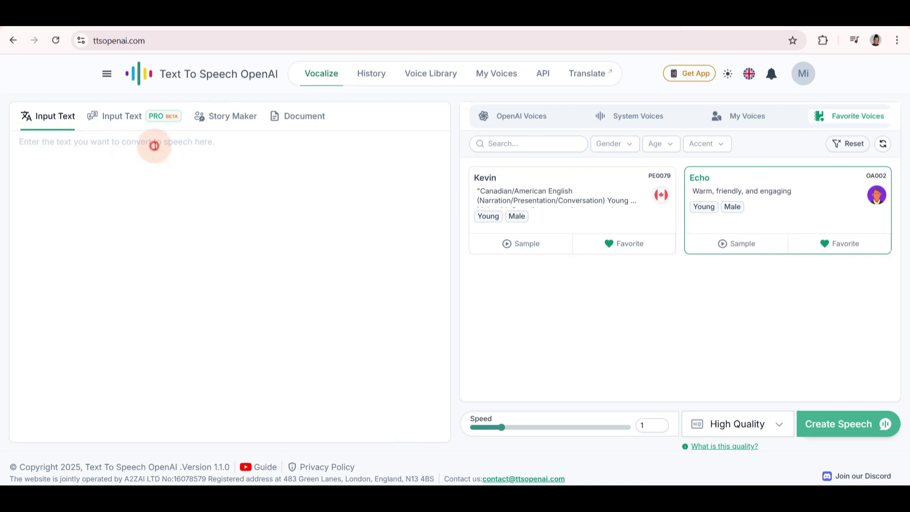
Voice the pasted stick-figure script with Echo, check the 37-second result and download it.
{"action": "type", "text": "Now, you'll learn how to create smooth and engaging stick figure animations that grab attention and have the potential to go viral. I'll walk you through the entire process step-by-step, from setting up your design to adding movement and personality to your animations. By the end of this video, you'll have the skills to create eye-catching stick figure animations that stand out. Let's get started. Now you know how to create engaging stick figure animations. If you're looking to take your projects further, Canva's video editor is a great tool for editing and refining your videos seamlessly. to get started CLICK HERE"}
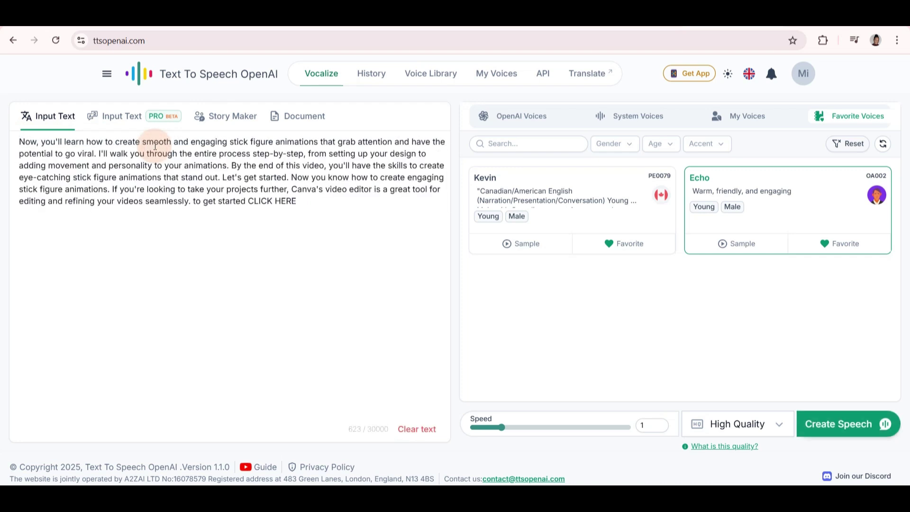
{"action": "left_click", "coordinate": [829, 426]}
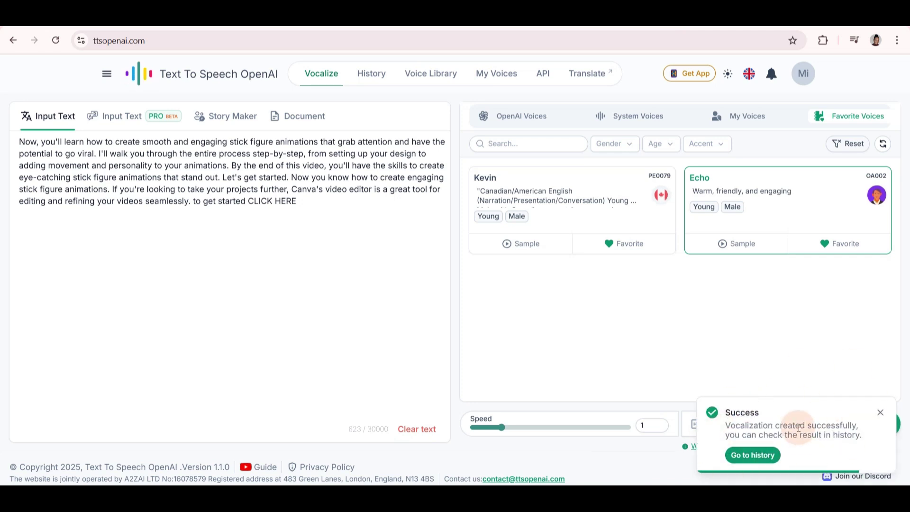
{"action": "left_click", "coordinate": [794, 425]}
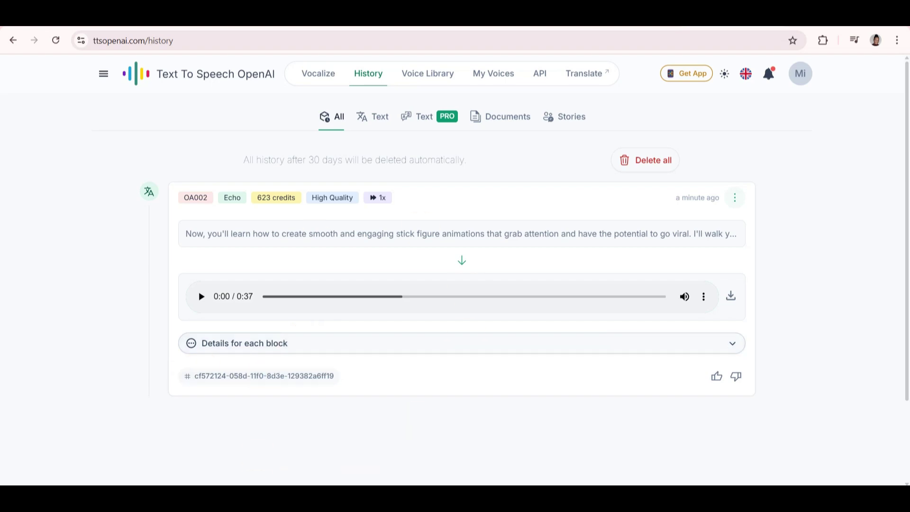
{"action": "left_click", "coordinate": [199, 296]}
{"action": "left_click", "coordinate": [731, 297]}
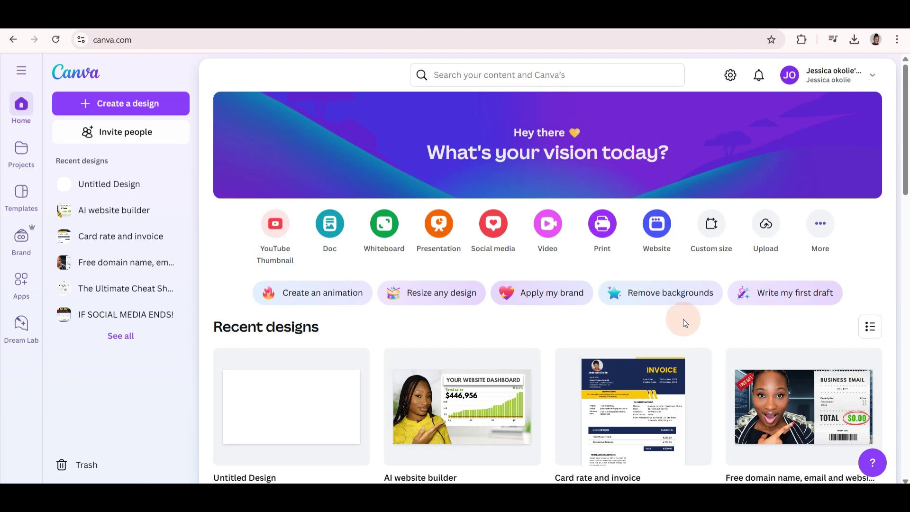
Create a blank YouTube video, lengthen its page to 41 seconds and add the voiceover audio.
{"action": "left_click", "coordinate": [547, 225]}
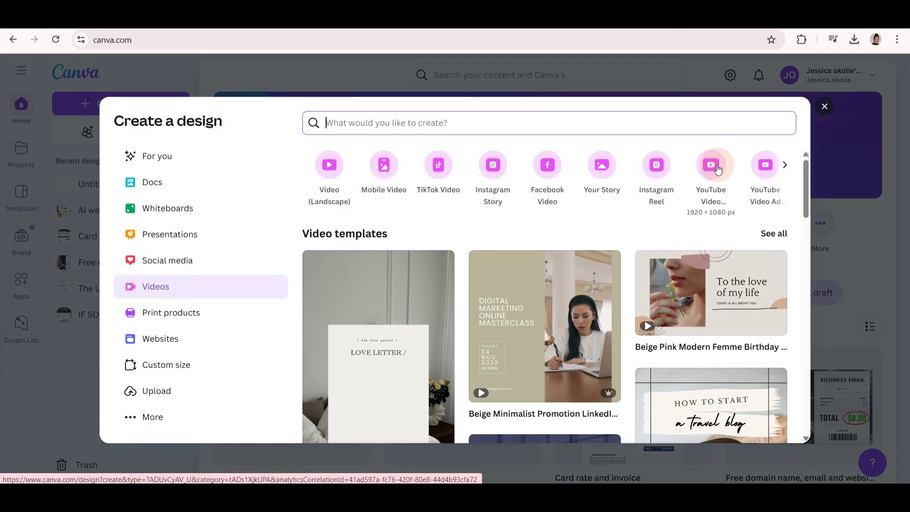
{"action": "left_click", "coordinate": [710, 166]}
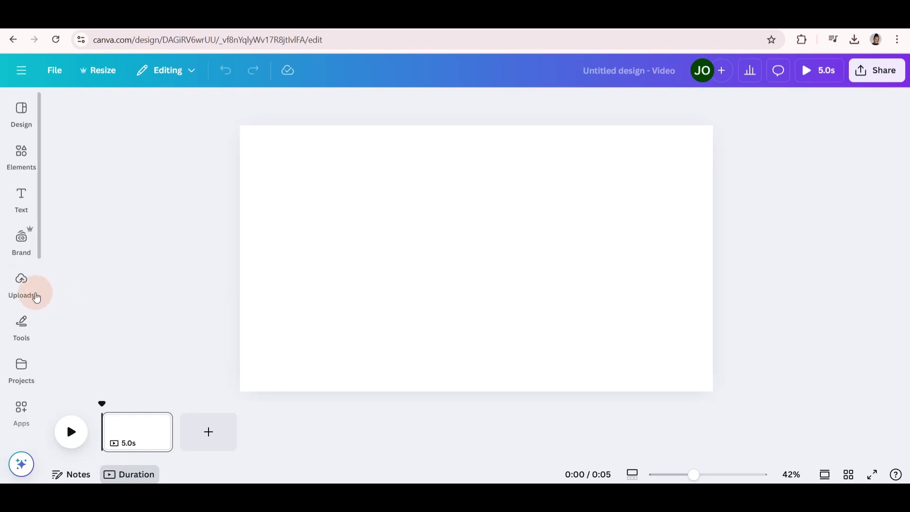
{"action": "left_click", "coordinate": [29, 295]}
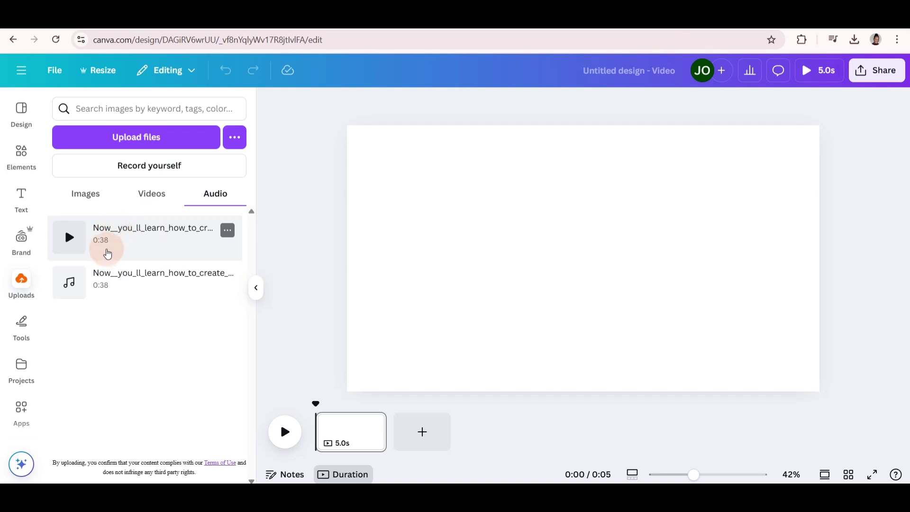
{"action": "mouse_move", "coordinate": [351, 431]}
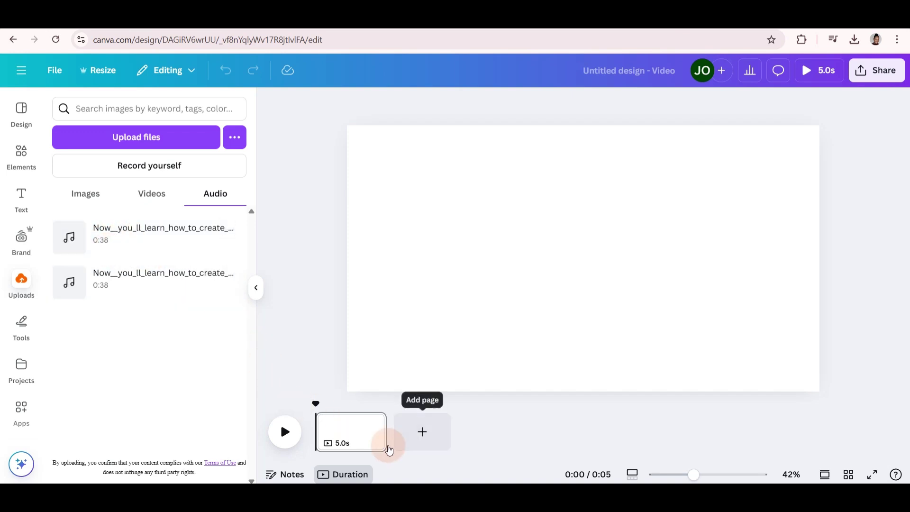
{"action": "left_click_drag", "start_coordinate": [383, 431], "coordinate": [830, 391]}
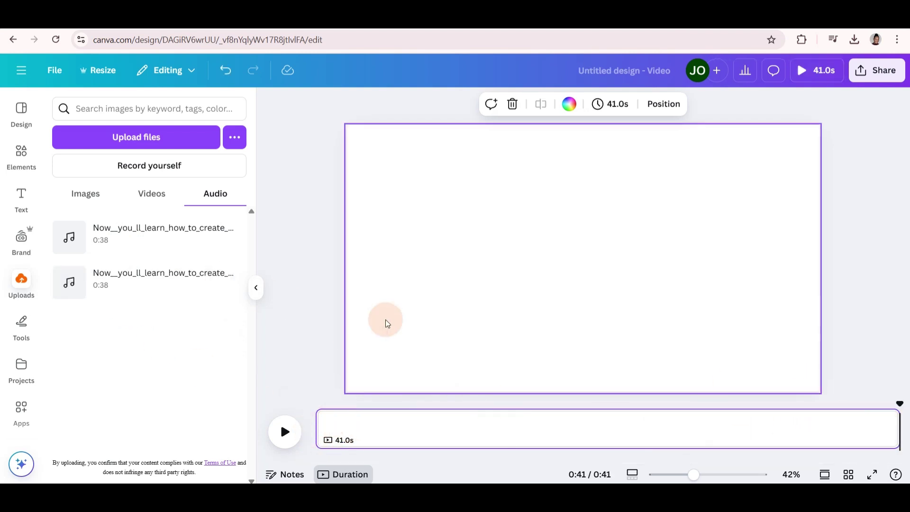
{"action": "mouse_move", "coordinate": [146, 234]}
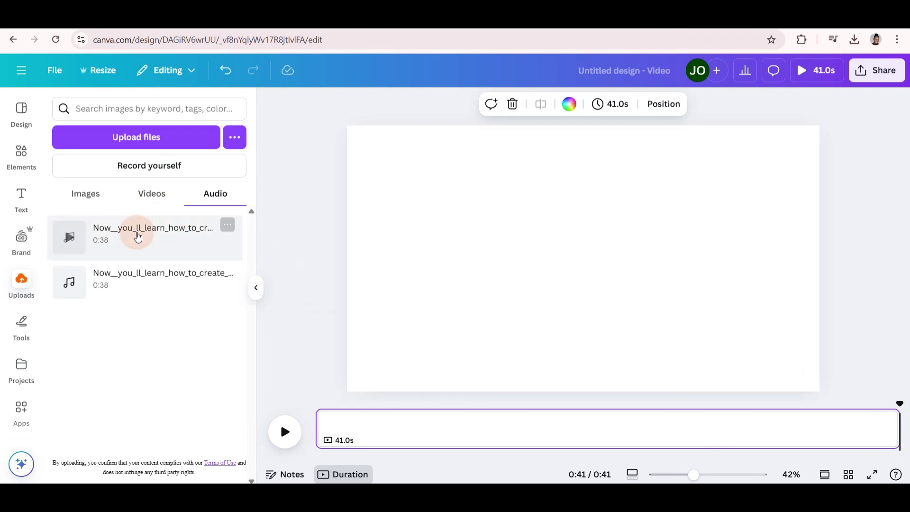
{"action": "left_click_drag", "start_coordinate": [140, 238], "coordinate": [394, 405]}
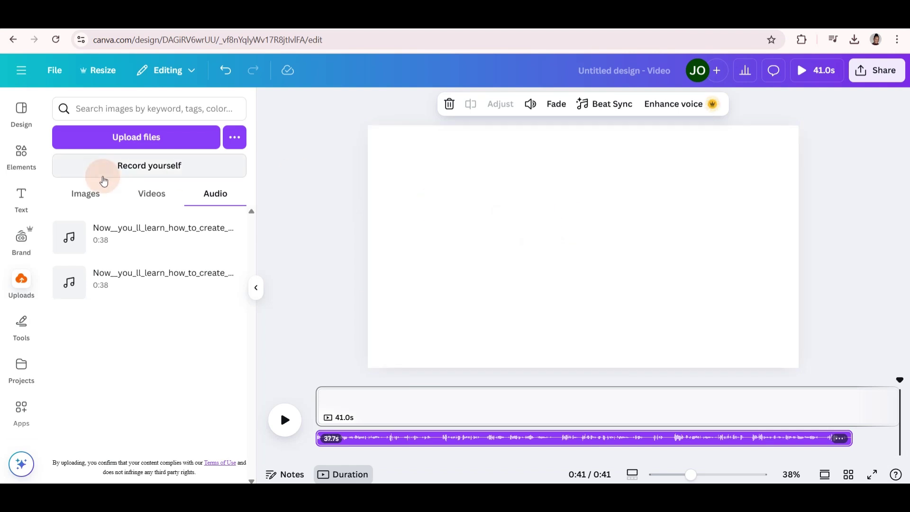
Search Elements for 'white paper background' and fill the page with a crumpled paper photo.
{"action": "left_click", "coordinate": [21, 151]}
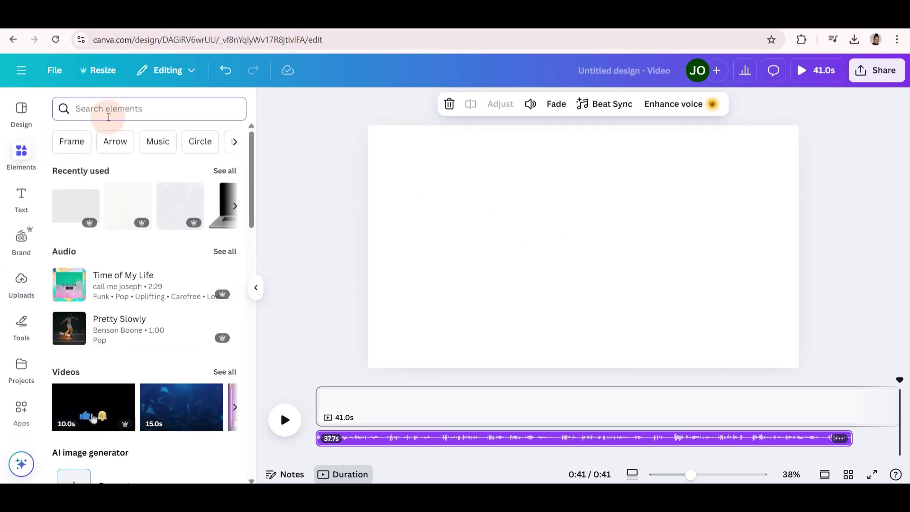
{"action": "type", "text": "white paper background"}
{"action": "key", "text": "Return"}
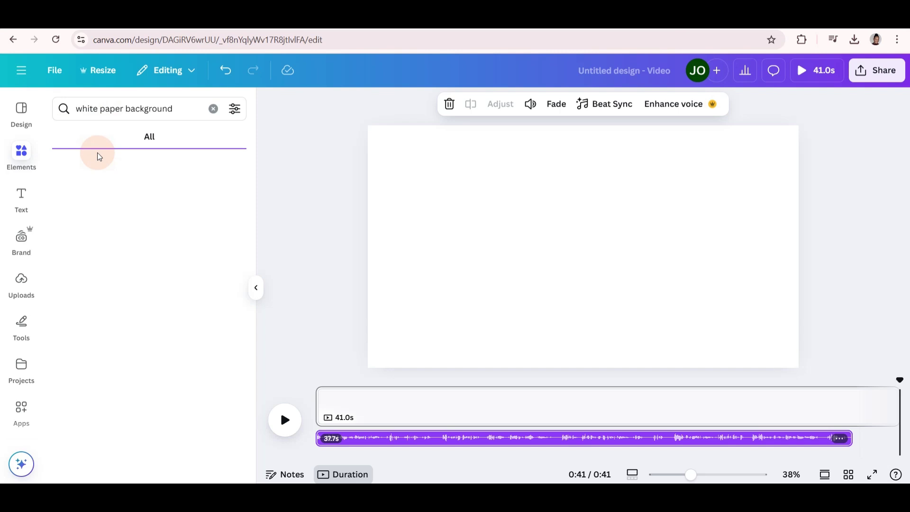
{"action": "scroll", "coordinate": [237, 285], "scroll_direction": "down", "scroll_amount": 3}
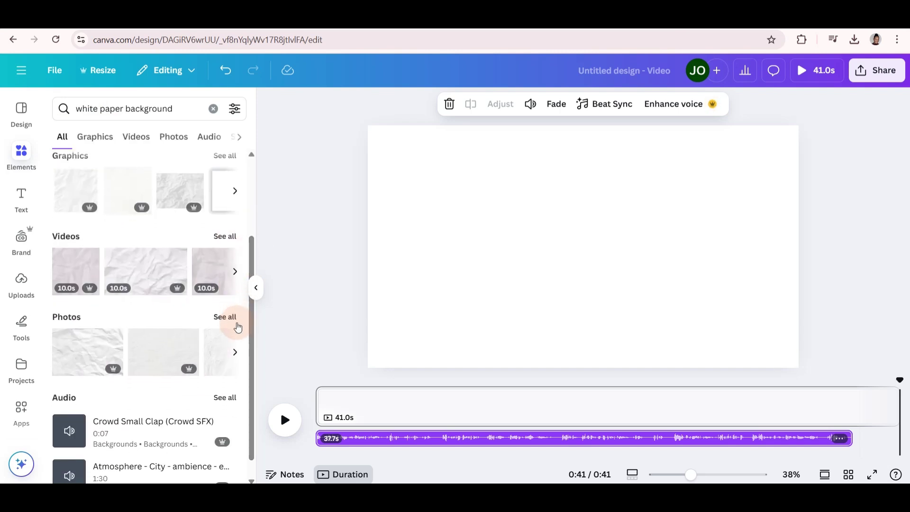
{"action": "key", "text": "Escape"}
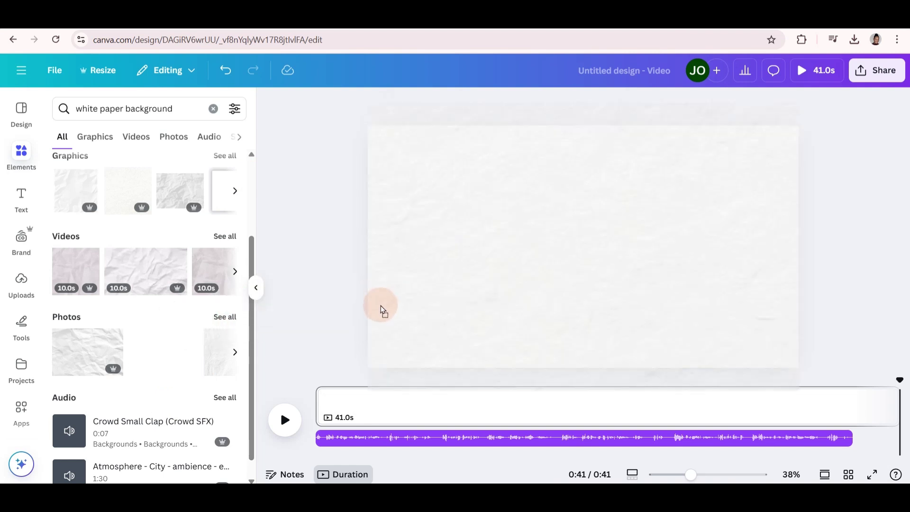
{"action": "left_click_drag", "start_coordinate": [157, 351], "coordinate": [381, 309]}
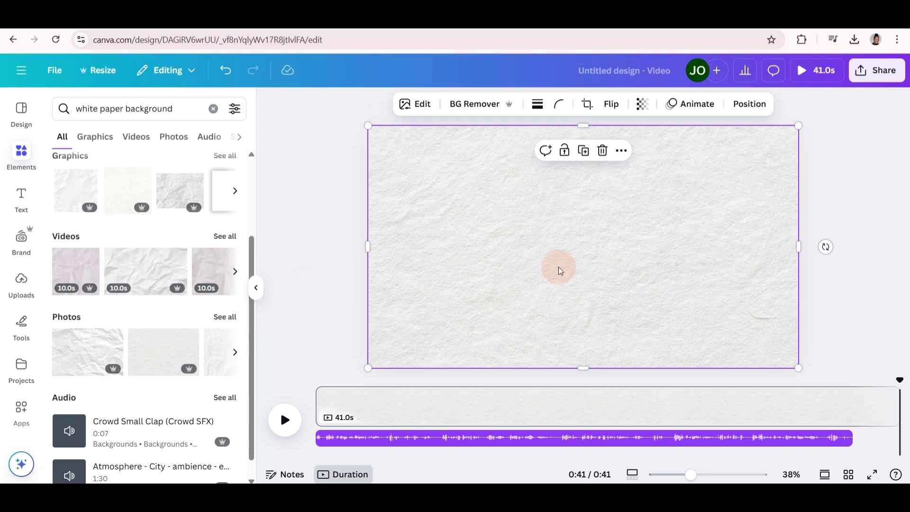
{"action": "left_click", "coordinate": [255, 288]}
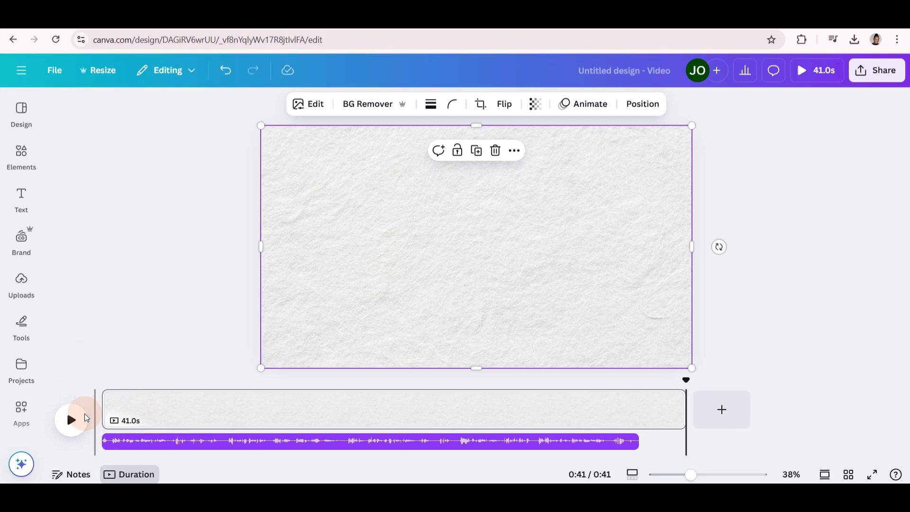
Play the voiceover and split the page at each of the first three phrase breaks.
{"action": "left_click", "coordinate": [71, 422]}
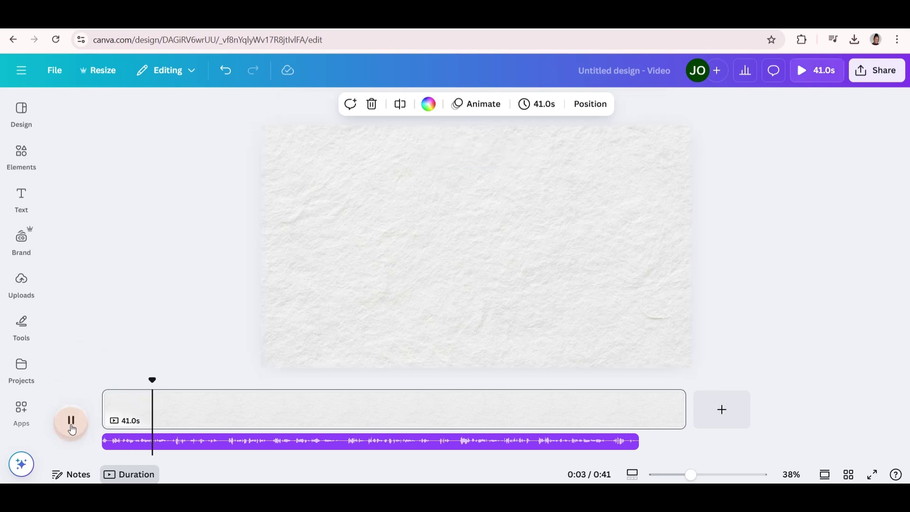
{"action": "left_click", "coordinate": [71, 423]}
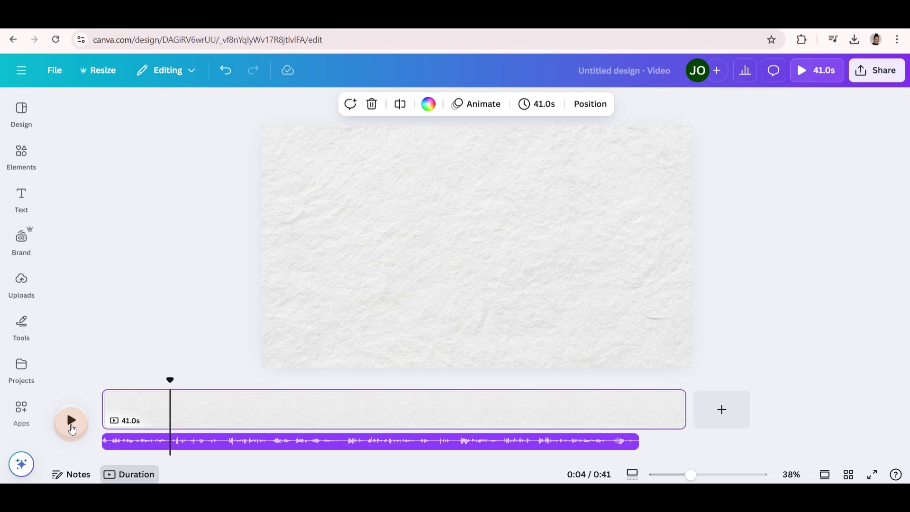
{"action": "key", "text": "s"}
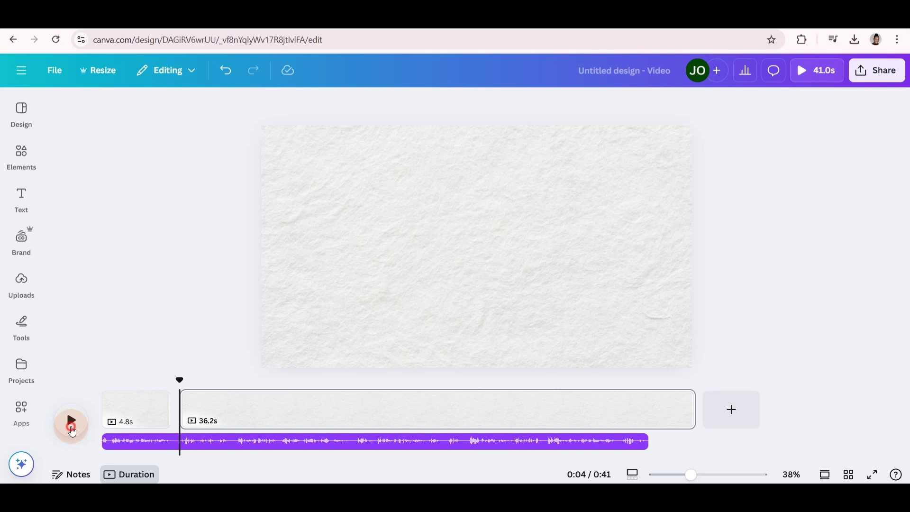
{"action": "left_click", "coordinate": [72, 431]}
{"action": "left_click", "coordinate": [71, 423]}
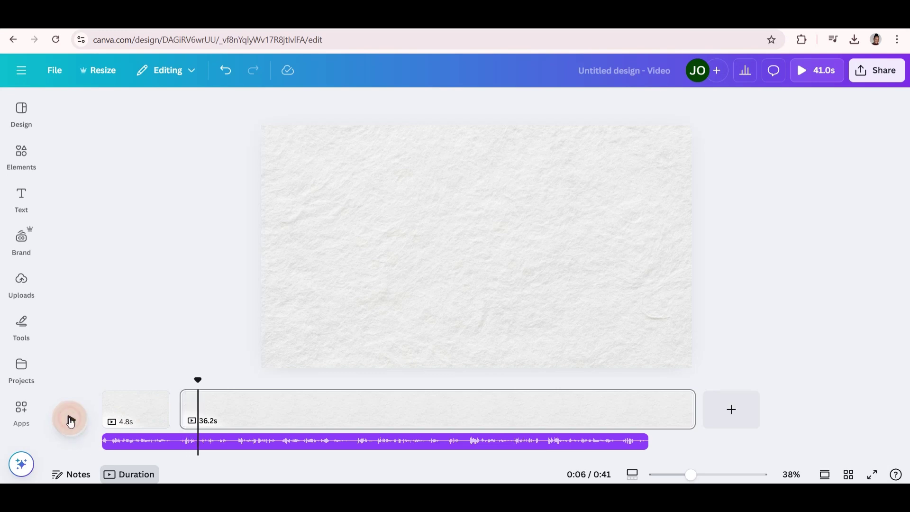
{"action": "key", "text": "s"}
{"action": "left_click", "coordinate": [71, 423]}
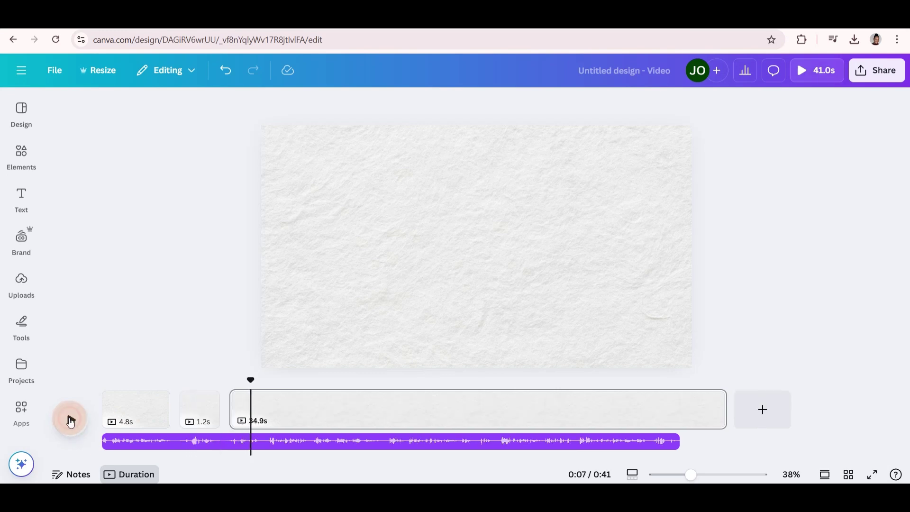
{"action": "left_click", "coordinate": [72, 420]}
{"action": "key", "text": "s"}
{"action": "left_click", "coordinate": [71, 421]}
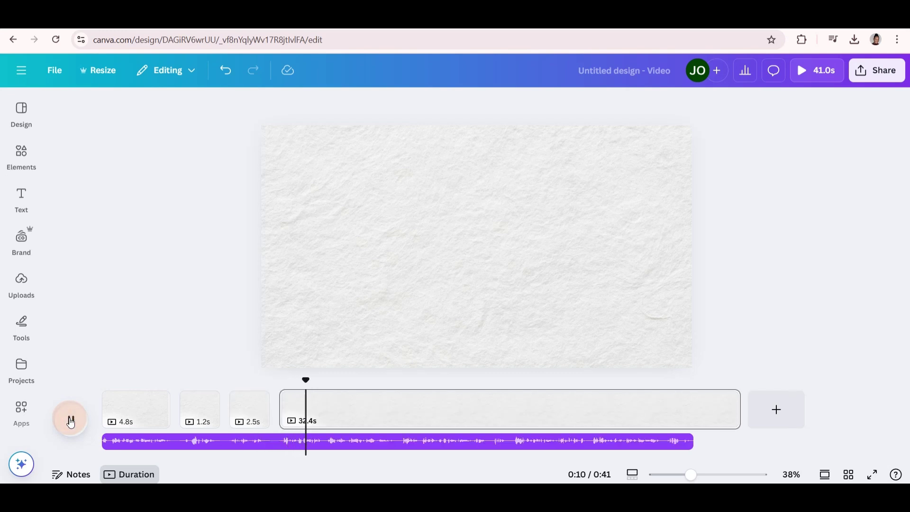
{"action": "left_click", "coordinate": [71, 422]}
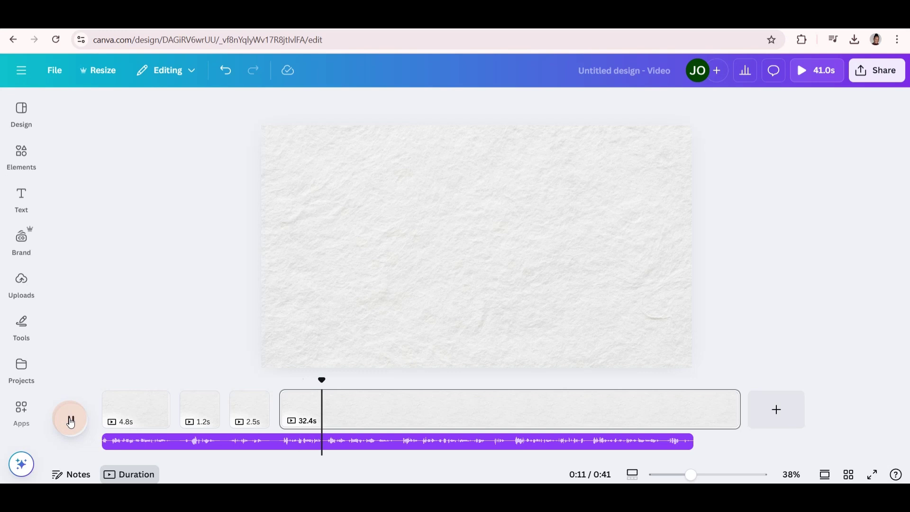
{"action": "left_click", "coordinate": [71, 422]}
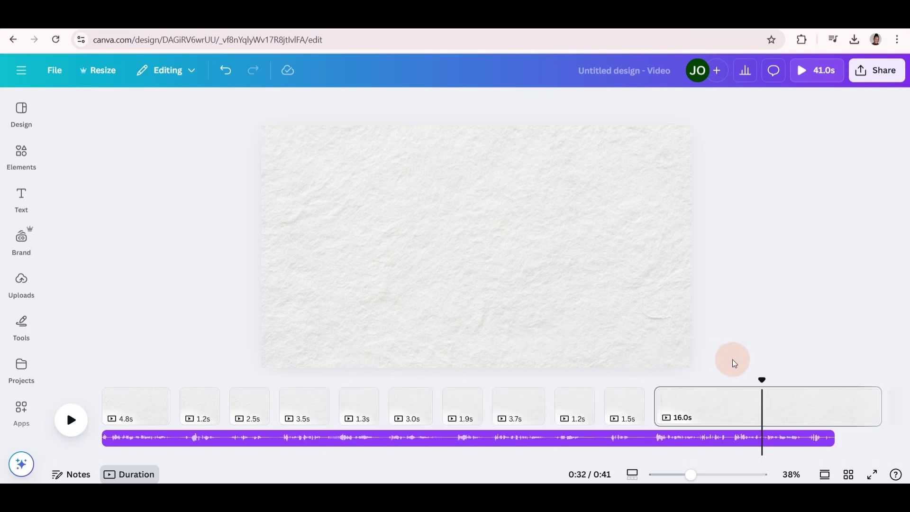
{"action": "left_click", "coordinate": [786, 401]}
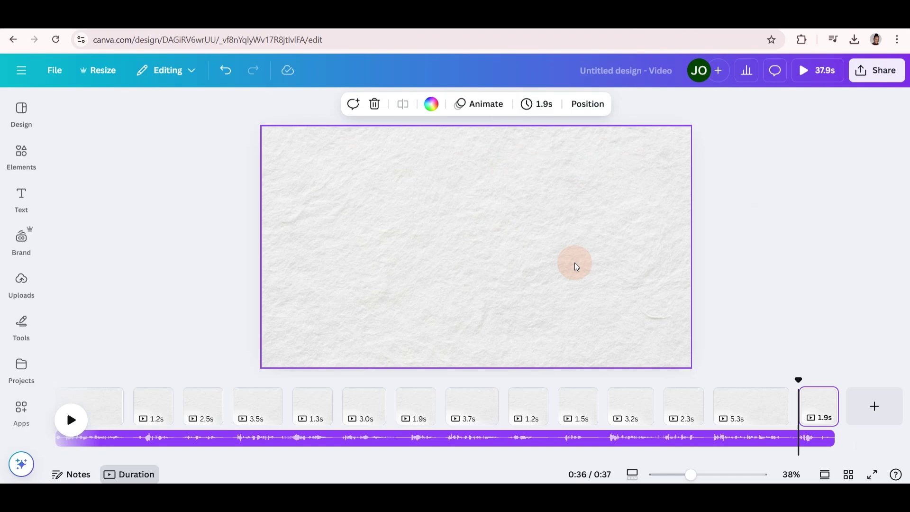
{"action": "left_click", "coordinate": [20, 158]}
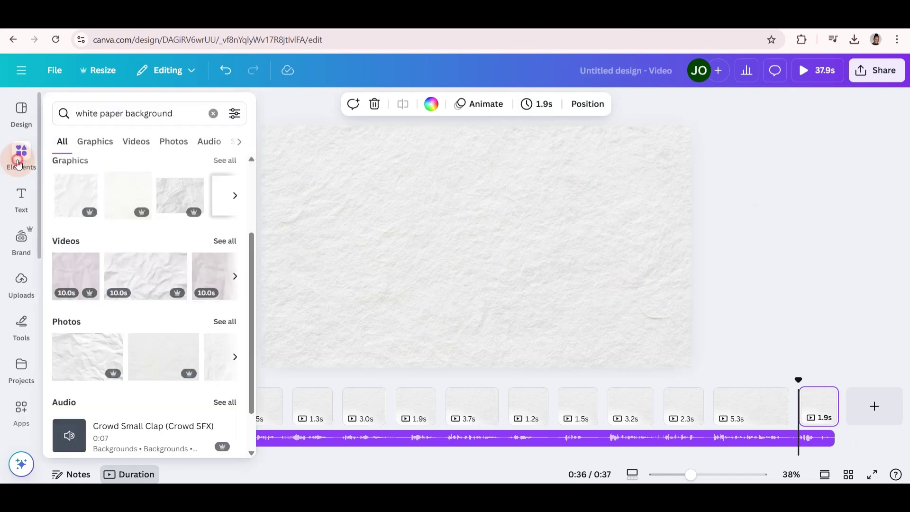
{"action": "left_click", "coordinate": [371, 180]}
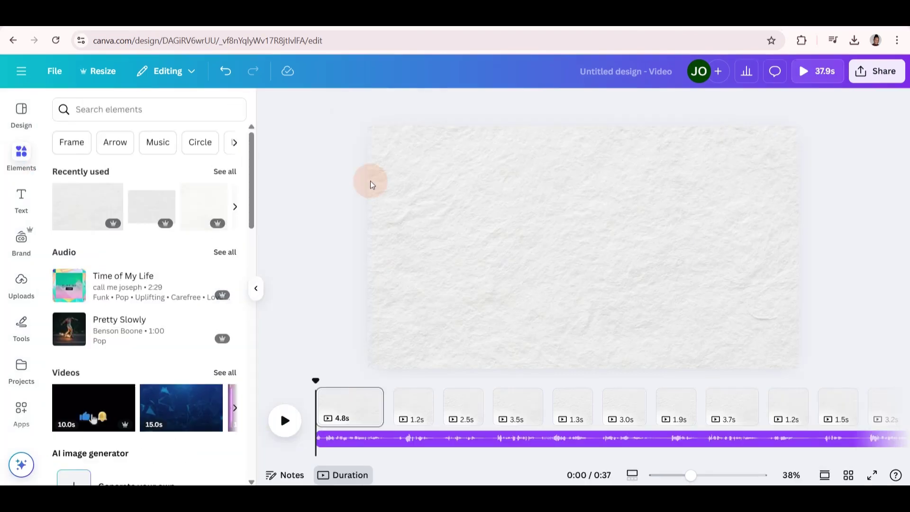
{"action": "left_click", "coordinate": [139, 120]}
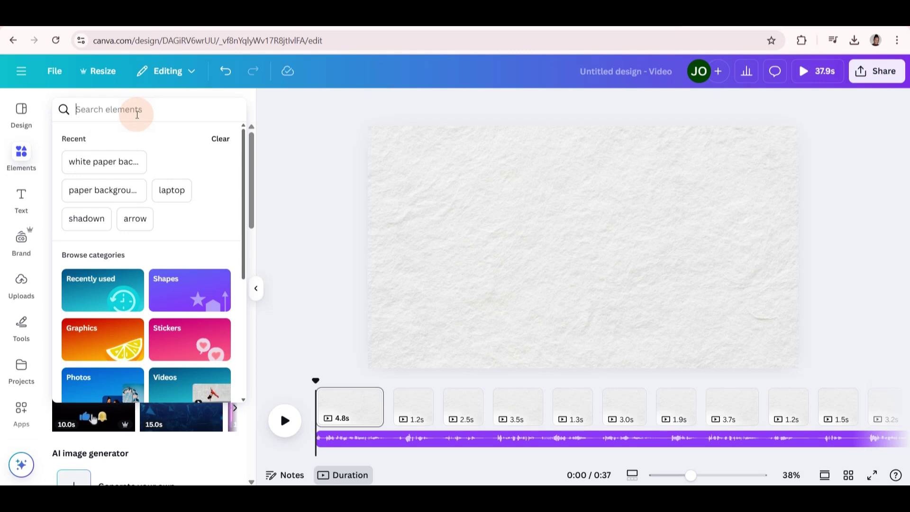
{"action": "left_click", "coordinate": [166, 108]}
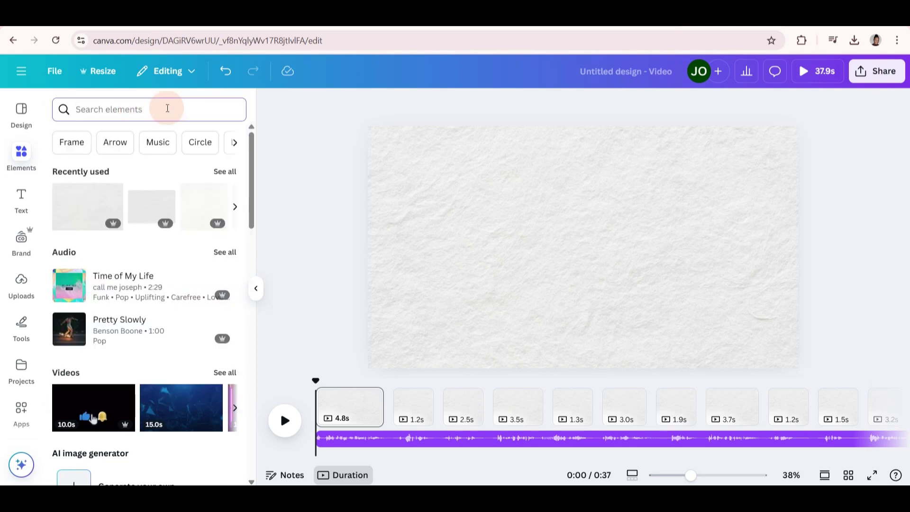
{"action": "type", "text": "@z"}
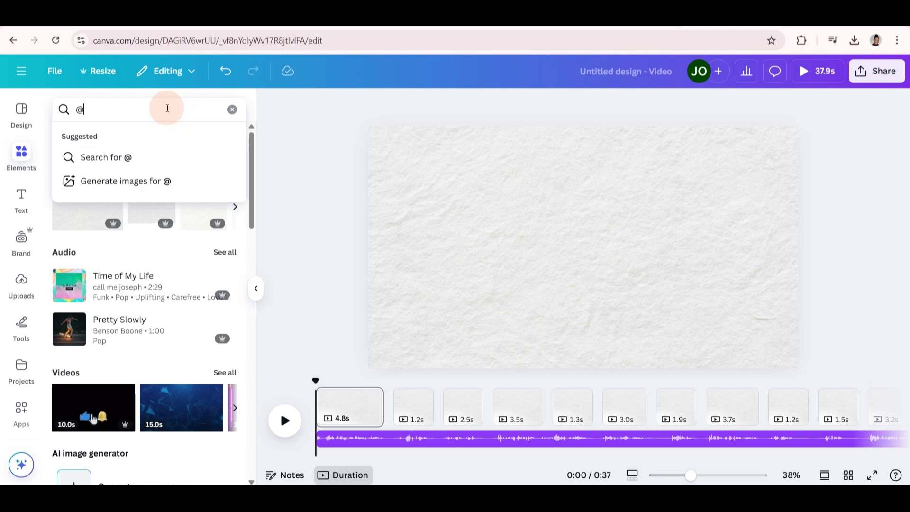
{"action": "type", "text": "deneksasek"}
{"action": "key", "text": "Return"}
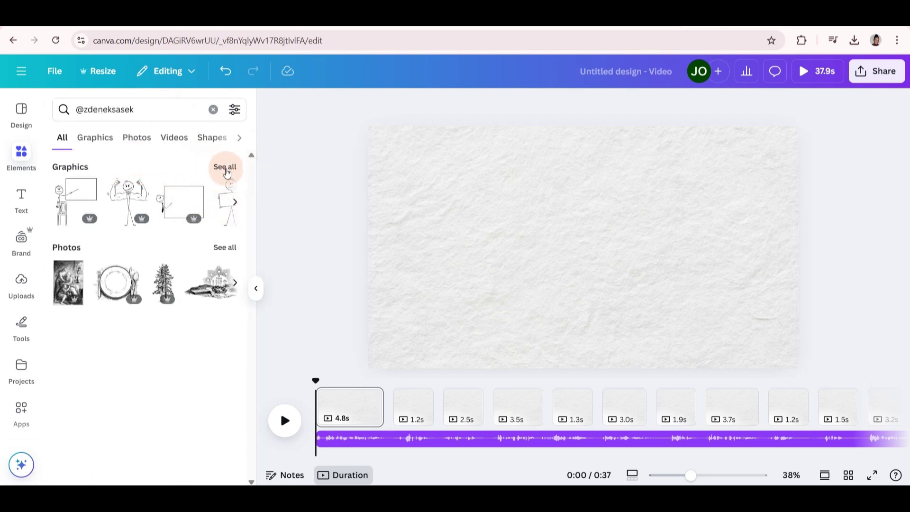
Open all of Zdenek Sasek's graphics via a graphic's View more by the creator link.
{"action": "left_click", "coordinate": [225, 167]}
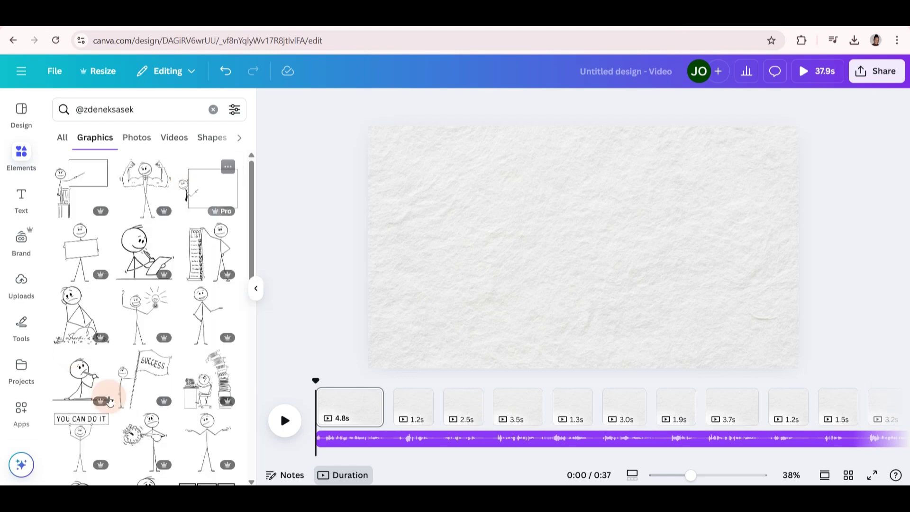
{"action": "mouse_move", "coordinate": [146, 187]}
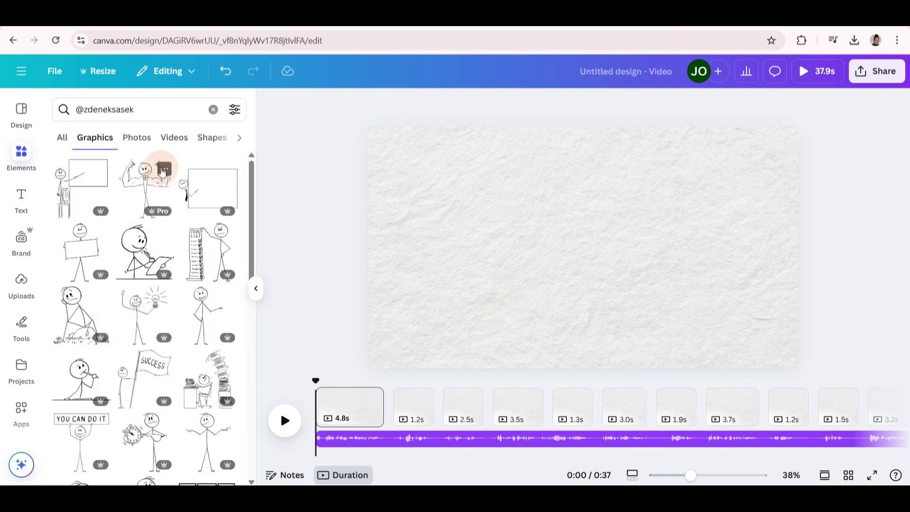
{"action": "left_click", "coordinate": [167, 172]}
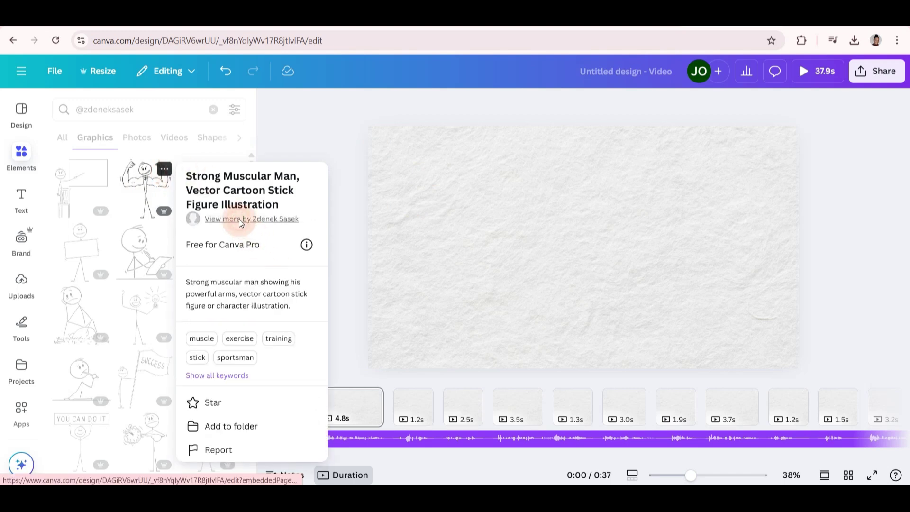
{"action": "left_click", "coordinate": [241, 219]}
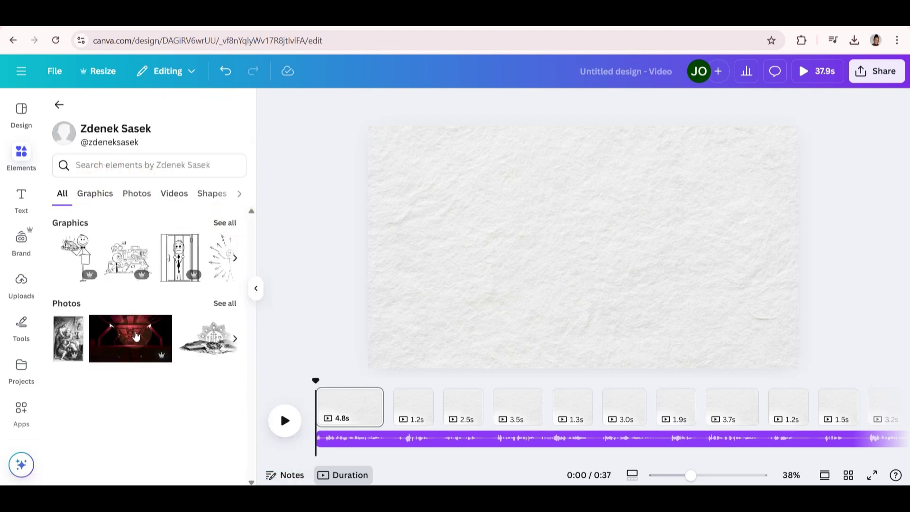
{"action": "left_click", "coordinate": [218, 225]}
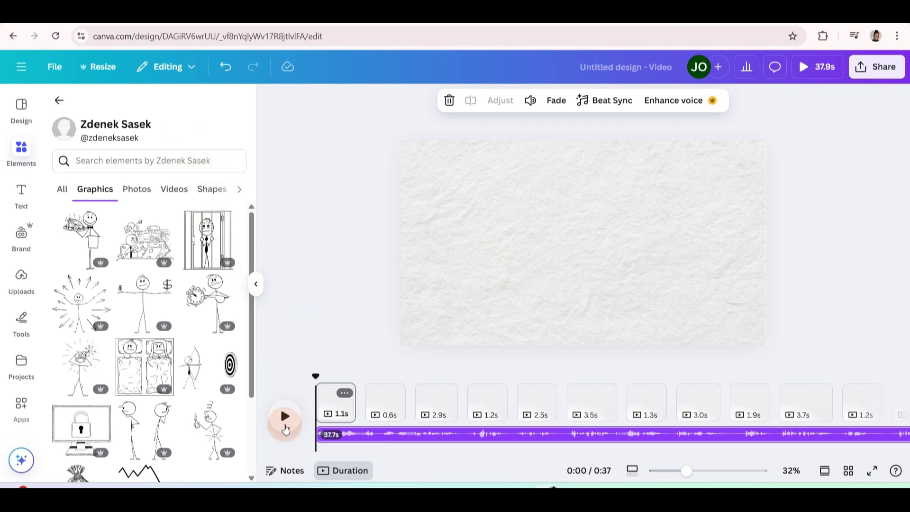
Preview the video briefly and return the playhead to the beginning.
{"action": "left_click", "coordinate": [285, 428]}
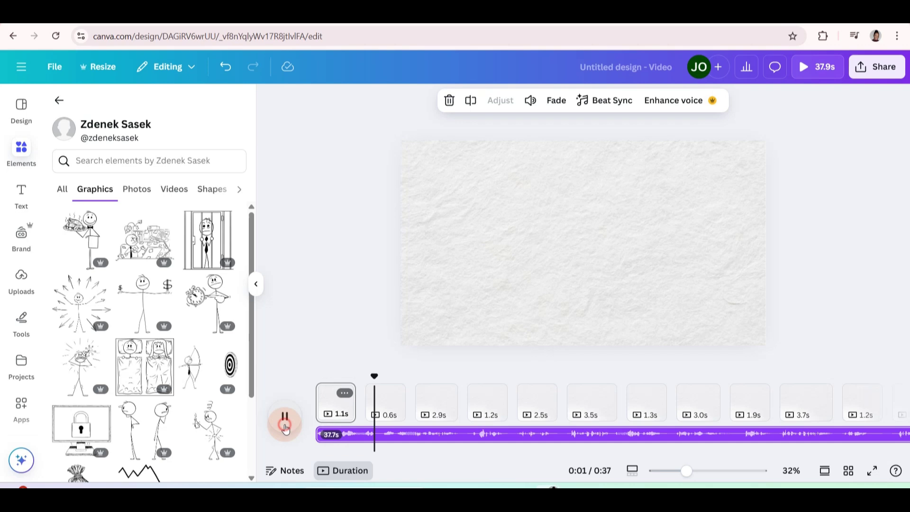
{"action": "left_click", "coordinate": [285, 428]}
{"action": "left_click_drag", "start_coordinate": [382, 376], "coordinate": [304, 377]}
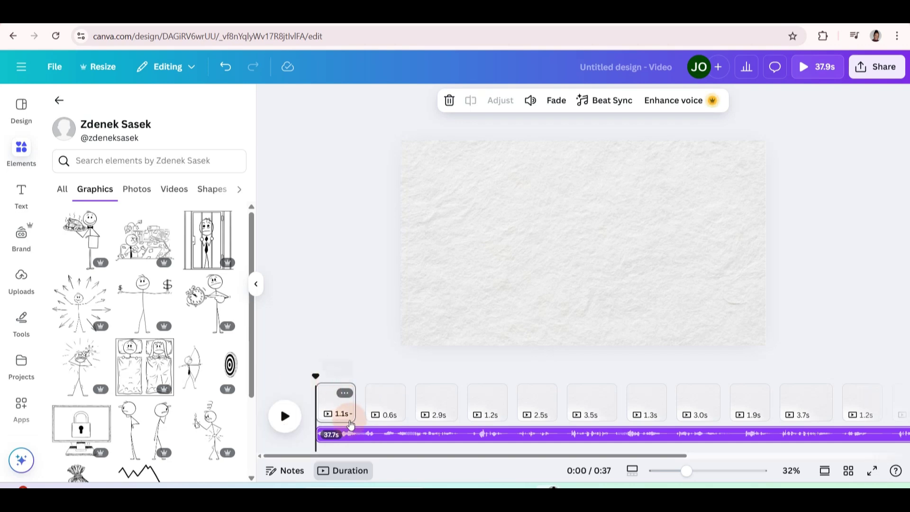
Search the creator's graphics for 'tecah' and add the board figure, enlarged and centred.
{"action": "left_click", "coordinate": [201, 163]}
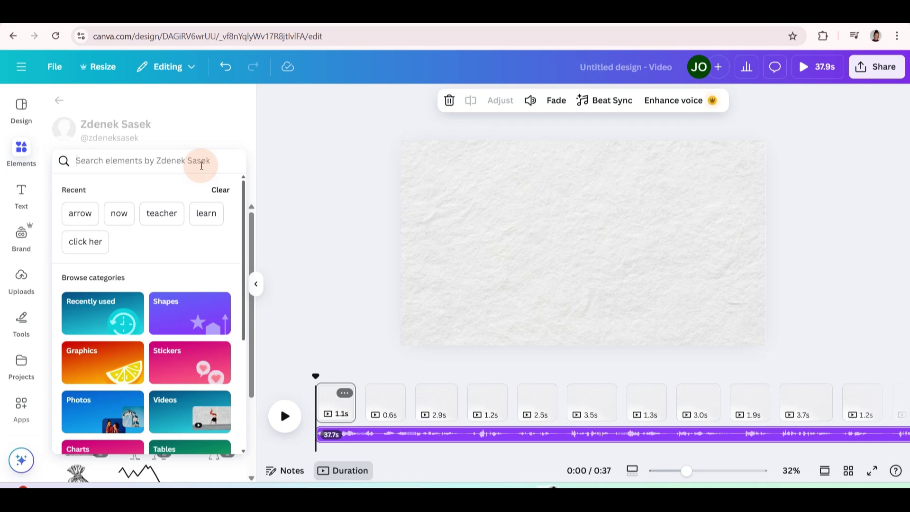
{"action": "type", "text": "tec"}
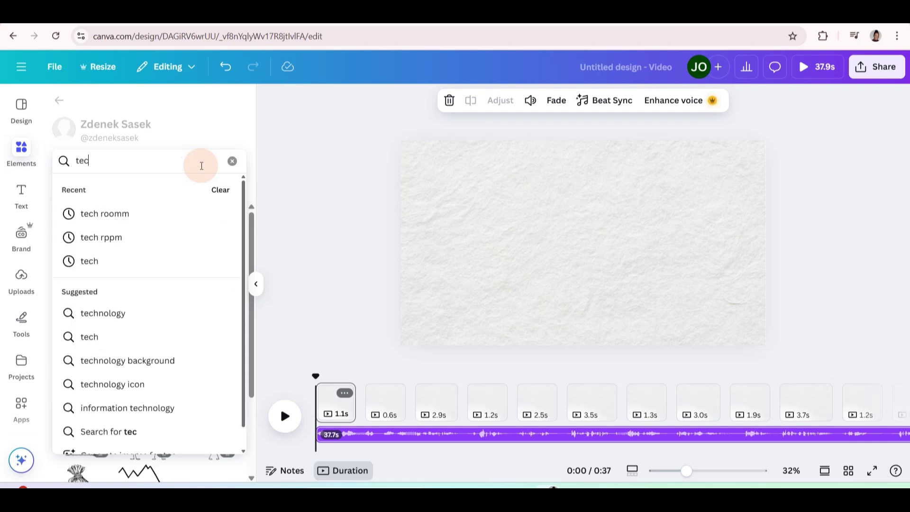
{"action": "type", "text": "ah"}
{"action": "key", "text": "Return"}
{"action": "left_click", "coordinate": [86, 245]}
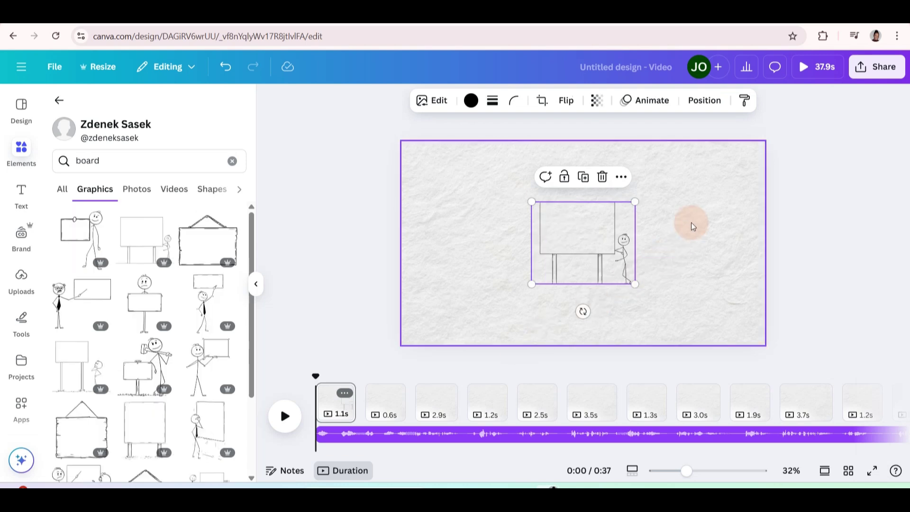
{"action": "left_click_drag", "start_coordinate": [635, 284], "coordinate": [676, 329]}
{"action": "mouse_move", "coordinate": [623, 291]}
{"action": "left_mouse_down"}
{"action": "mouse_move", "coordinate": [573, 268]}
{"action": "mouse_move", "coordinate": [585, 268]}
{"action": "left_mouse_up"}
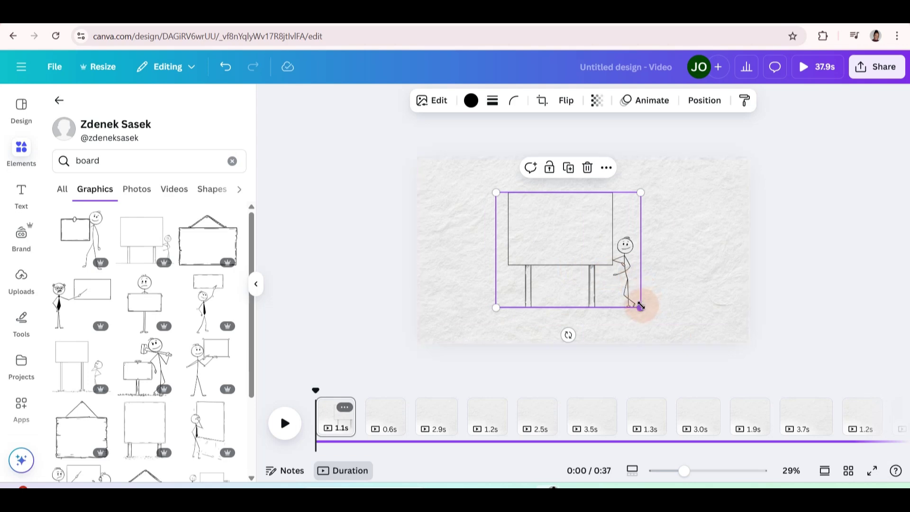
{"action": "left_click_drag", "start_coordinate": [639, 306], "coordinate": [685, 342]}
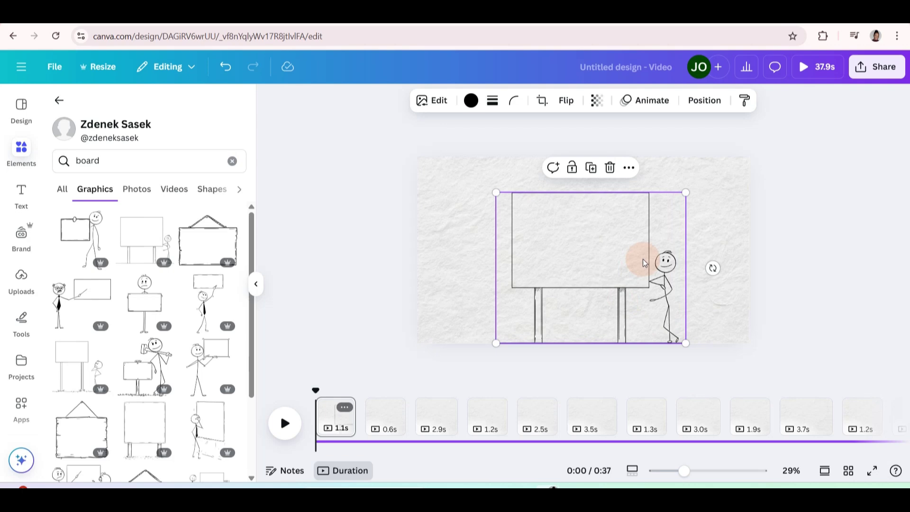
Add the text LEARN! on the board in Playpen Sans font.
{"action": "left_click", "coordinate": [326, 390]}
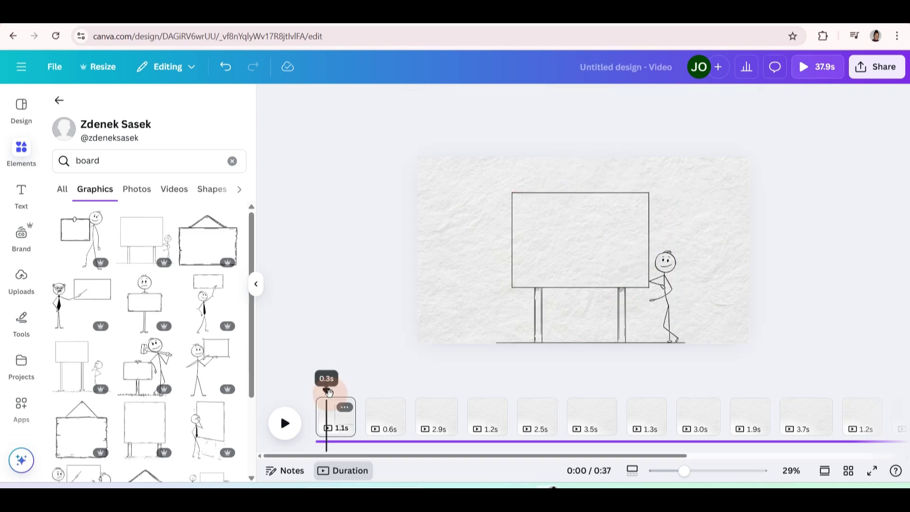
{"action": "left_click", "coordinate": [560, 232]}
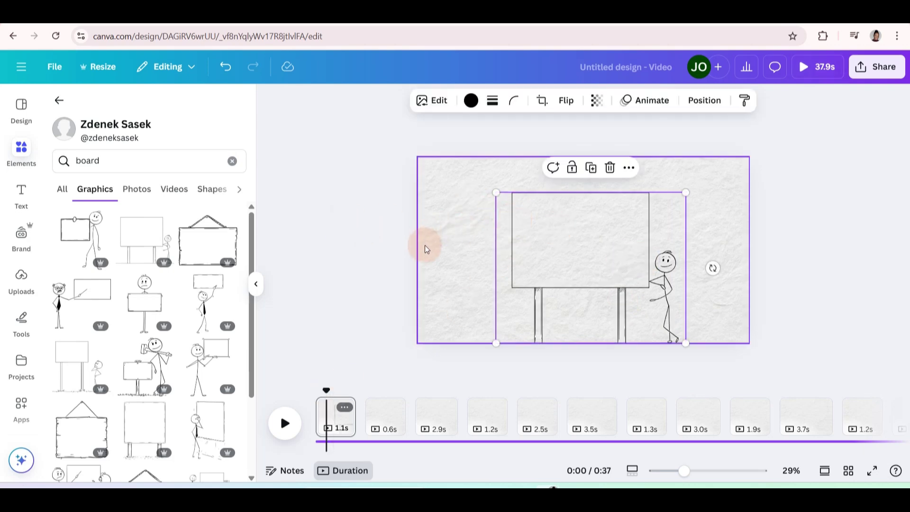
{"action": "key", "text": "t"}
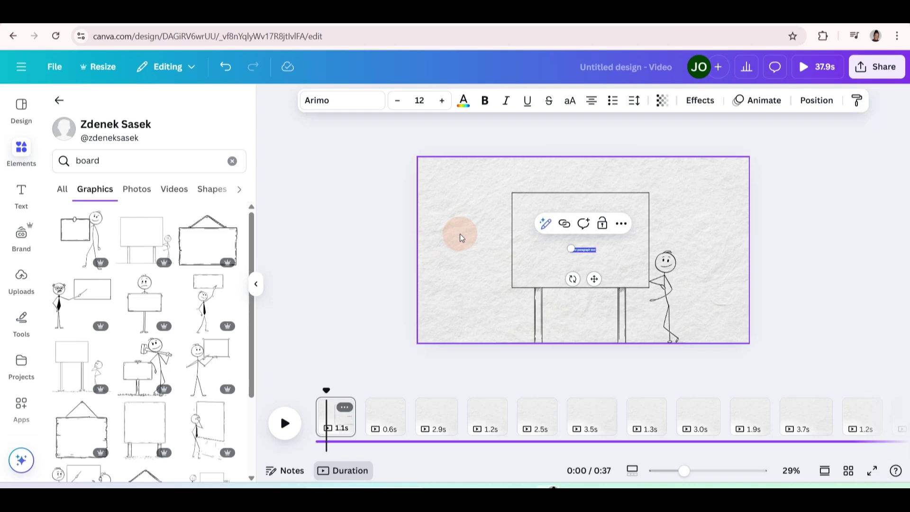
{"action": "type", "text": "LEARN!"}
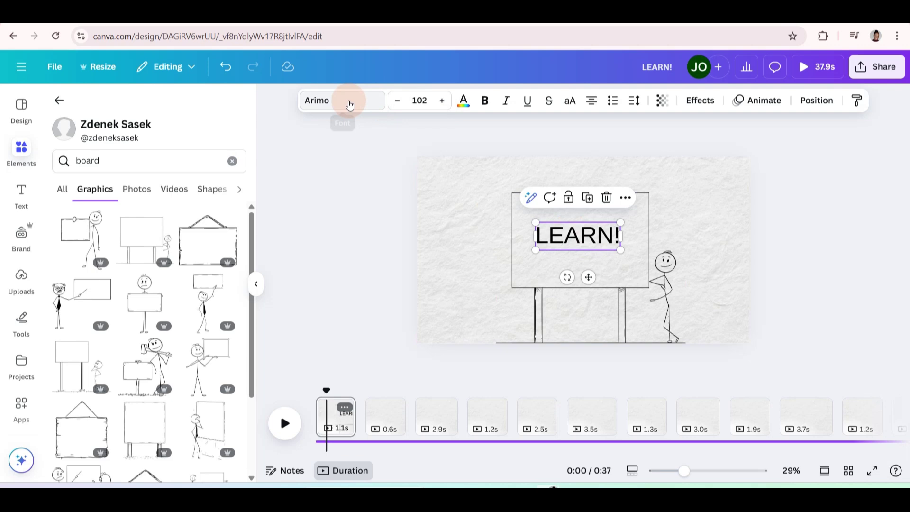
{"action": "left_click", "coordinate": [349, 100]}
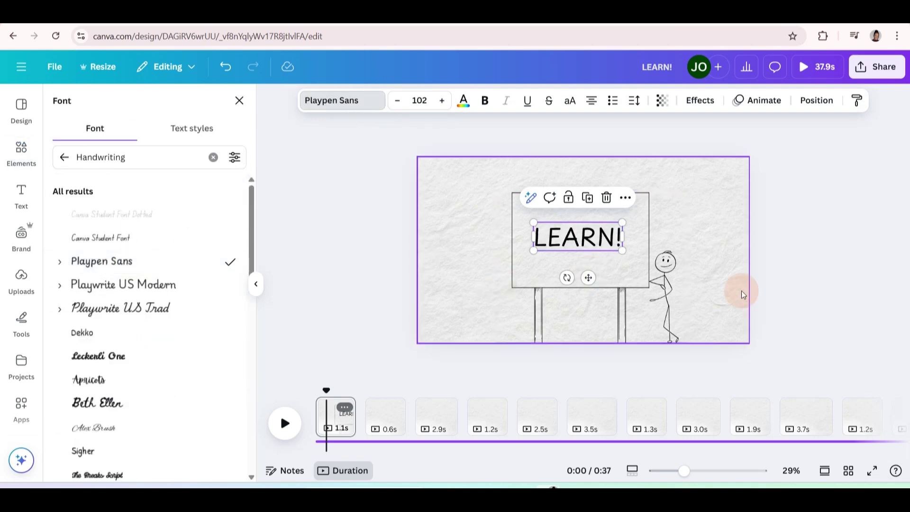
{"action": "left_click", "coordinate": [762, 303]}
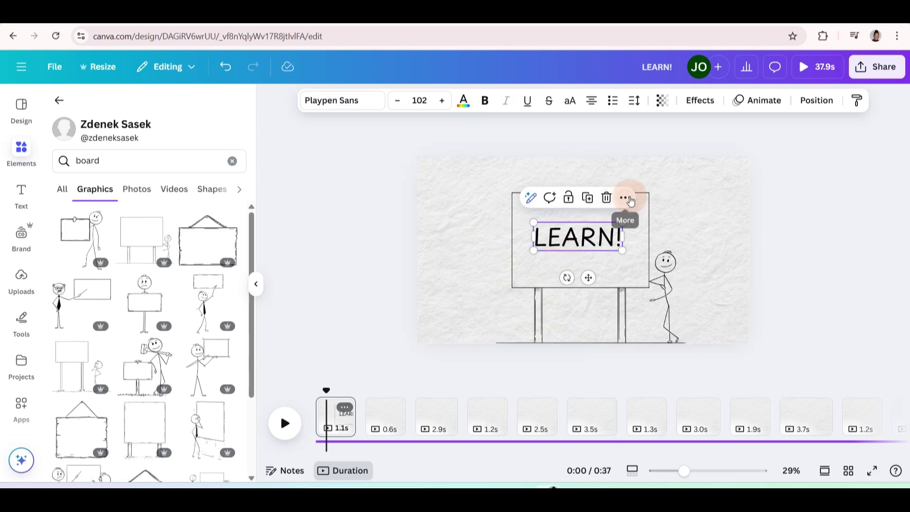
Show element timing for LEARN! and shorten how long it stays visible.
{"action": "left_click", "coordinate": [627, 198]}
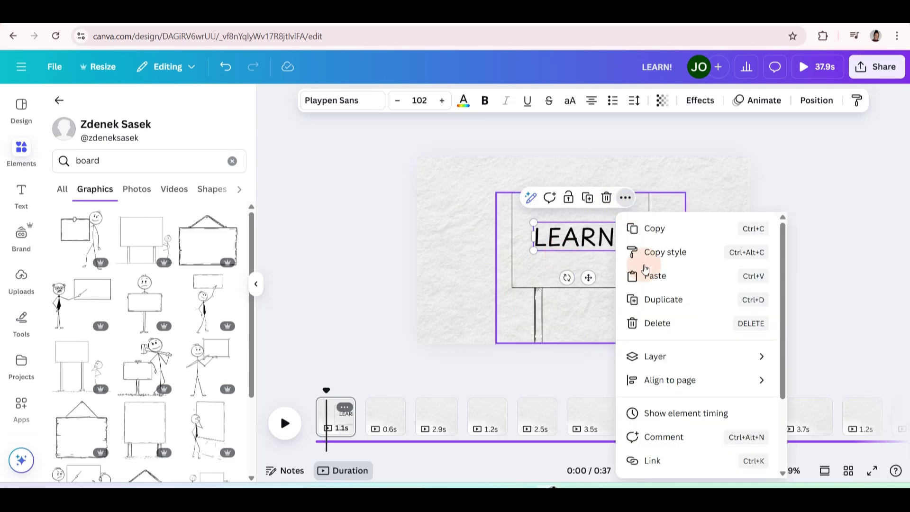
{"action": "left_click", "coordinate": [653, 416]}
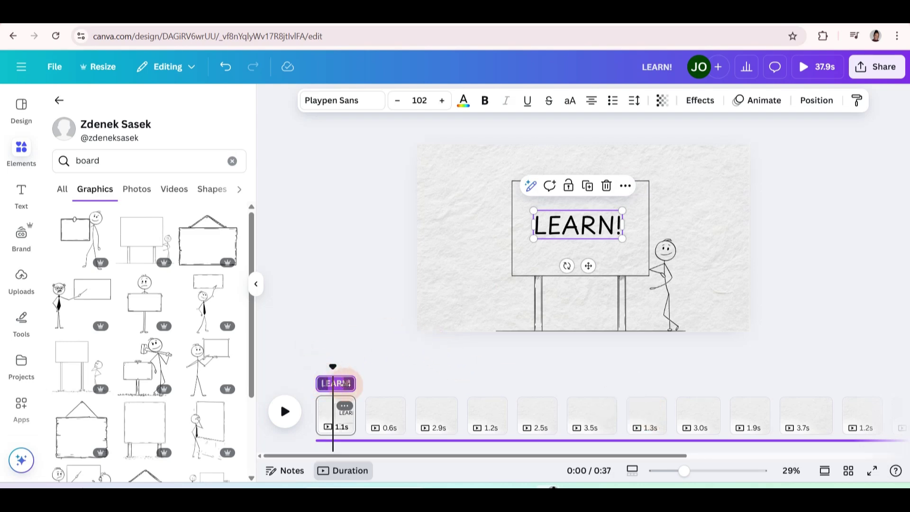
{"action": "left_click_drag", "start_coordinate": [346, 383], "coordinate": [272, 378]}
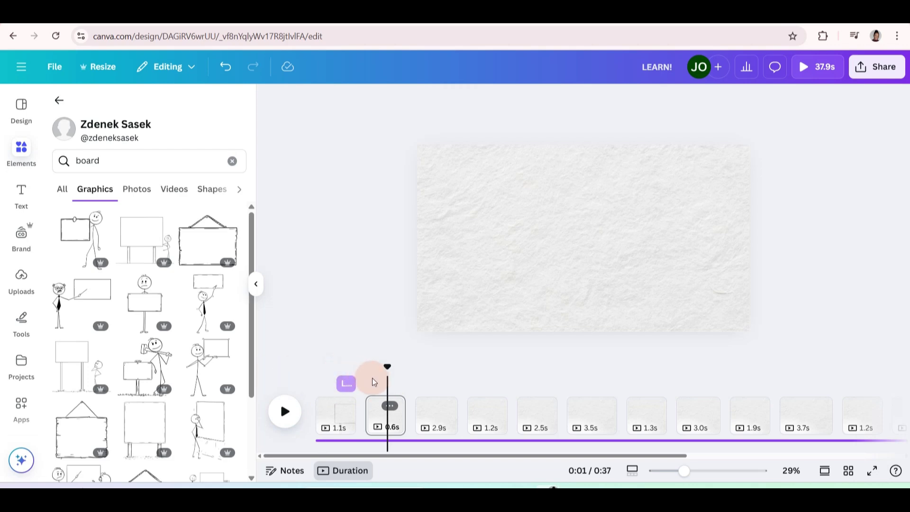
{"action": "left_click_drag", "start_coordinate": [391, 373], "coordinate": [366, 368]}
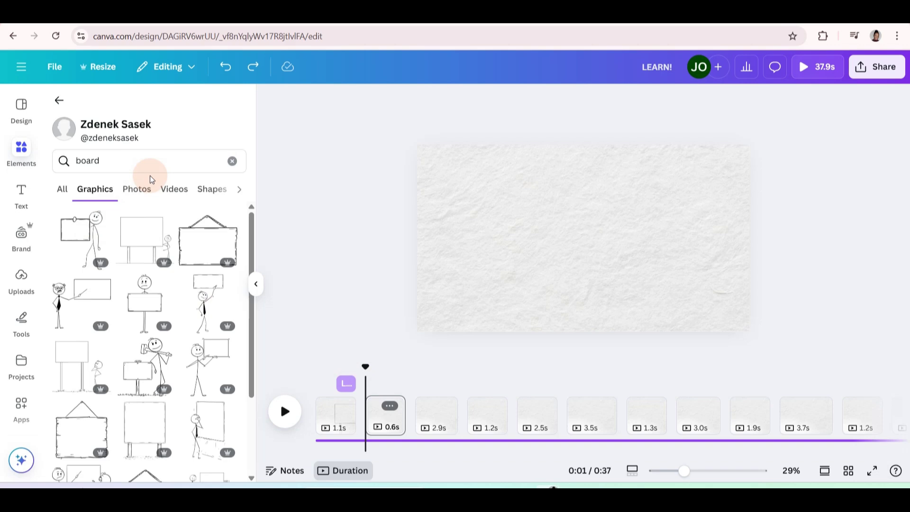
Search graphics for 'CREATE' and add the enlarged easel painter to the second clip.
{"action": "left_click", "coordinate": [230, 164]}
{"action": "type", "text": "CREATE"}
{"action": "key", "text": "Return"}
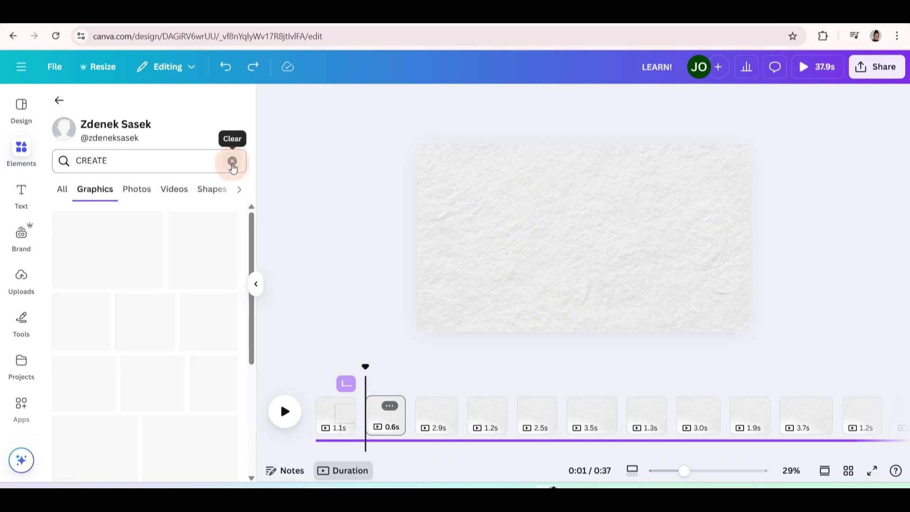
{"action": "left_click", "coordinate": [81, 239]}
{"action": "left_click_drag", "start_coordinate": [629, 275], "coordinate": [672, 310]}
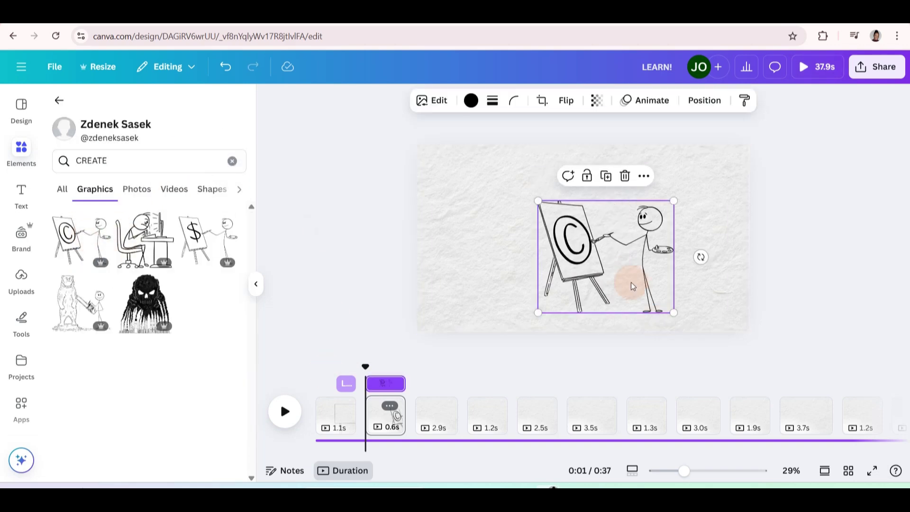
Search 'entertainment' and place the enlarged TV-watching stick figure on the third clip.
{"action": "left_click", "coordinate": [232, 161]}
{"action": "type", "text": "EN"}
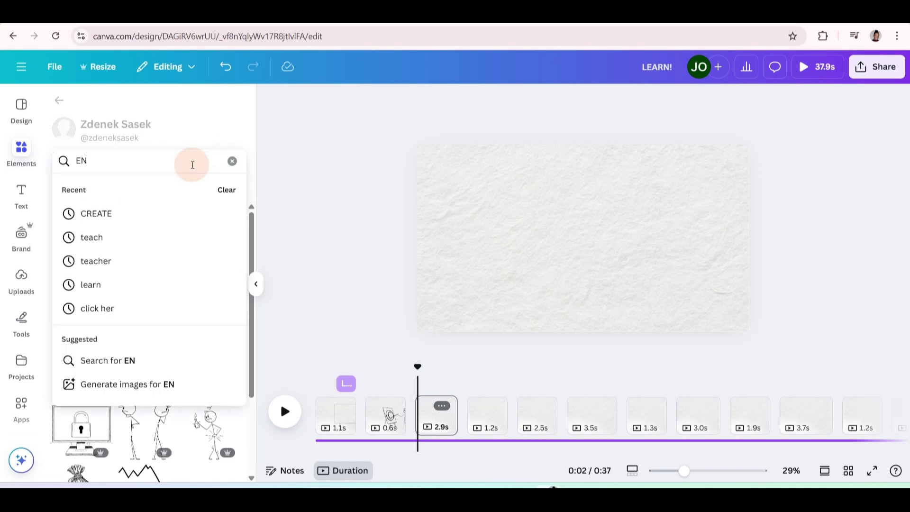
{"action": "key", "text": "BackSpace"}
{"action": "key", "text": "BackSpace"}
{"action": "left_click", "coordinate": [116, 214]}
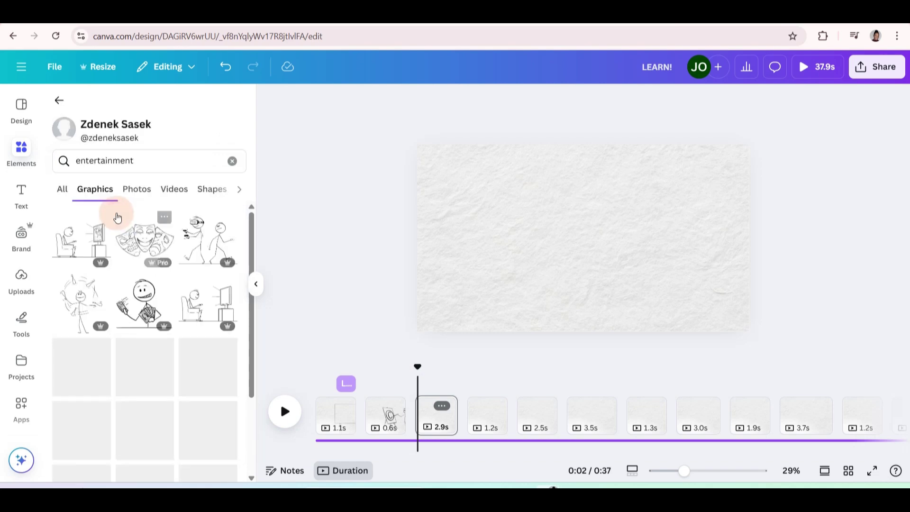
{"action": "left_click", "coordinate": [77, 251]}
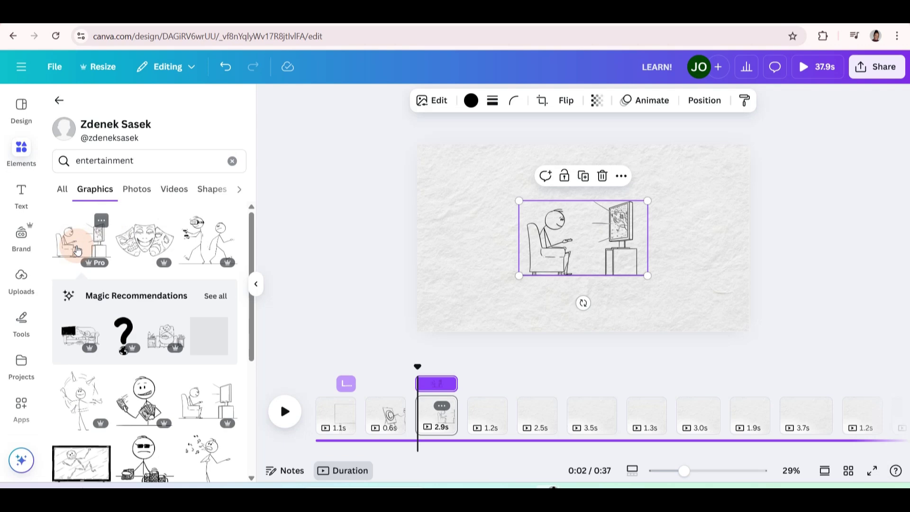
{"action": "left_click_drag", "start_coordinate": [759, 262], "coordinate": [588, 285]}
Check the fourth, second and third pages to review the scenes.
{"action": "left_click", "coordinate": [506, 391]}
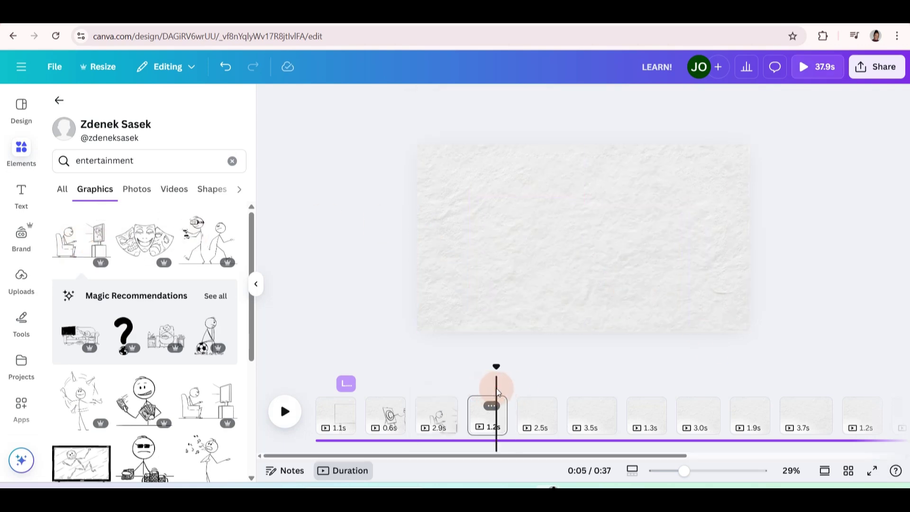
{"action": "left_click", "coordinate": [395, 402]}
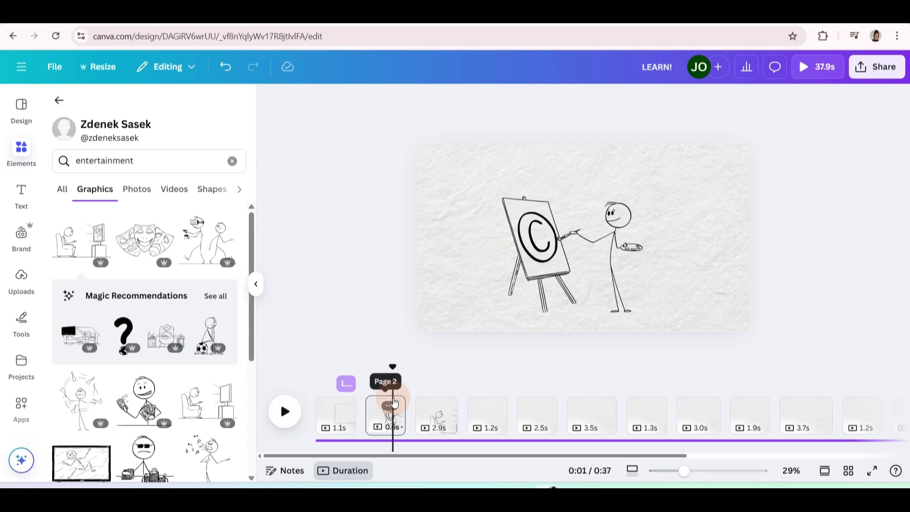
{"action": "left_click", "coordinate": [435, 419]}
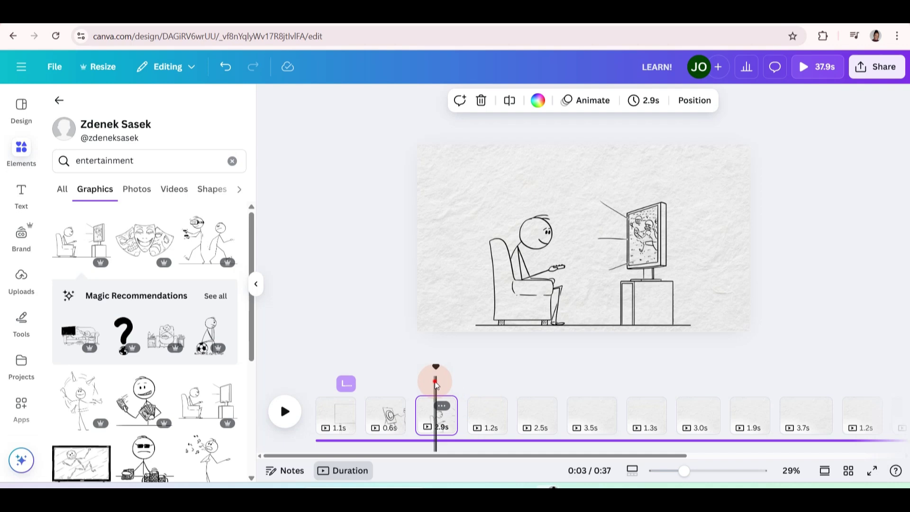
Enlarge and reposition the sign-board stick figure on the fourth page.
{"action": "left_click", "coordinate": [508, 371]}
{"action": "type", "text": "grab attention"}
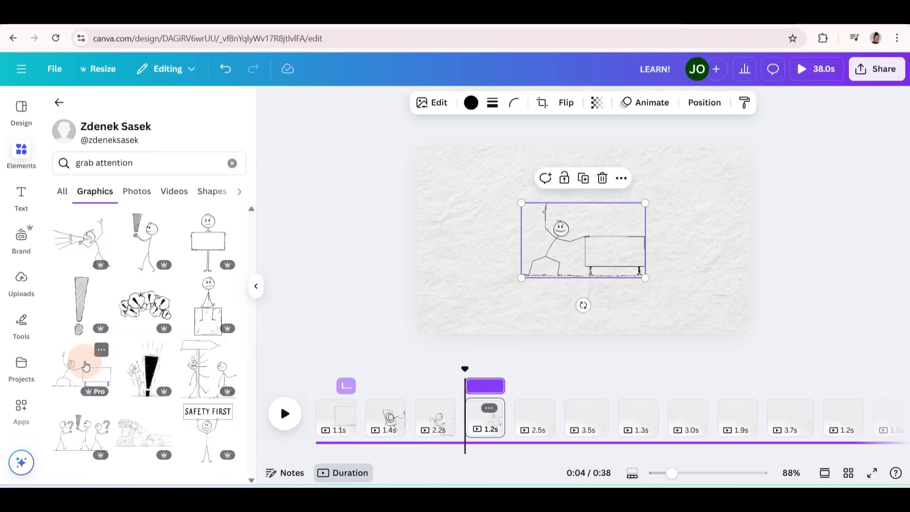
{"action": "left_click_drag", "start_coordinate": [626, 270], "coordinate": [700, 319]}
{"action": "left_click_drag", "start_coordinate": [595, 246], "coordinate": [575, 250]}
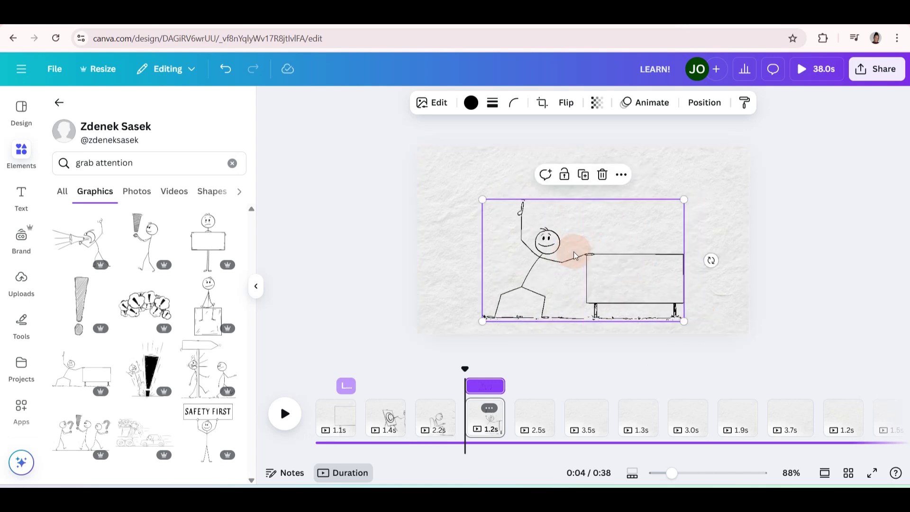
{"action": "left_click_drag", "start_coordinate": [468, 372], "coordinate": [481, 374]}
Search 'attention' graphics and add ATTENTION! text sized and placed on the sign.
{"action": "left_click", "coordinate": [231, 162]}
{"action": "type", "text": "attenti"}
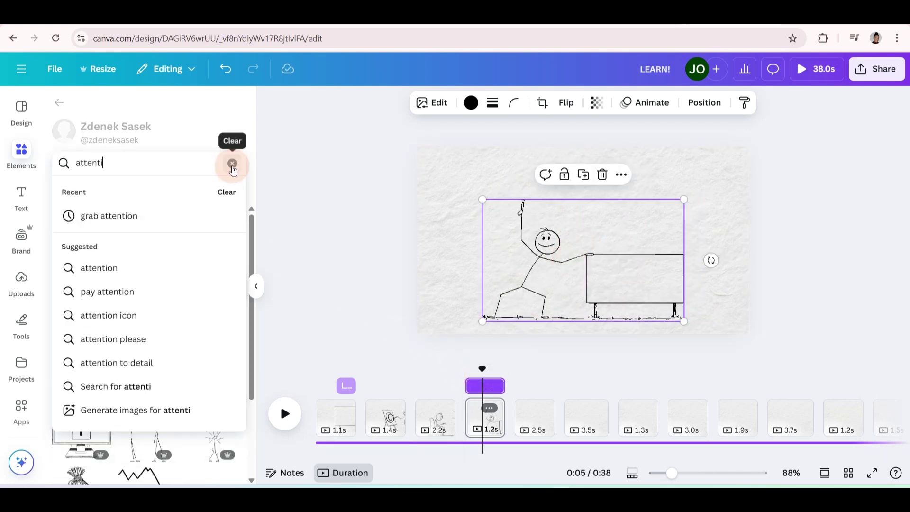
{"action": "type", "text": "on"}
{"action": "left_click", "coordinate": [137, 266]}
{"action": "left_click", "coordinate": [439, 159]}
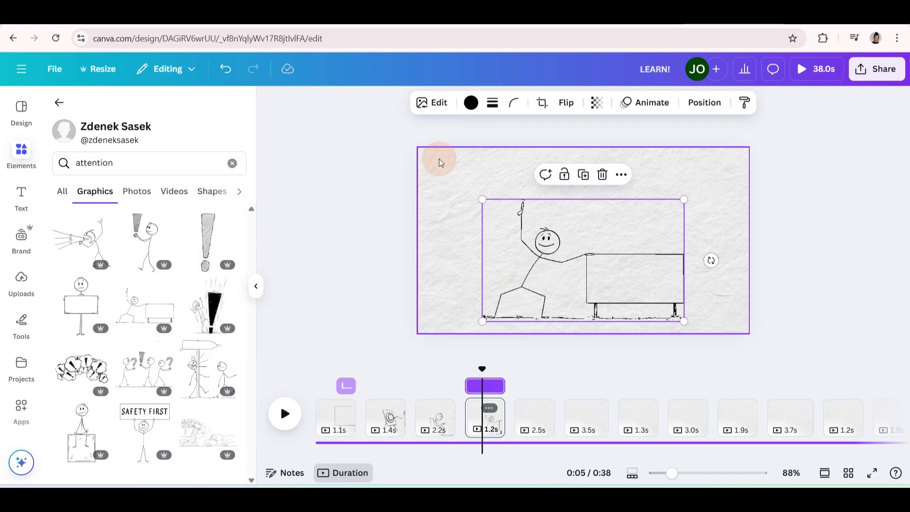
{"action": "type", "text": "ATTENTION!"}
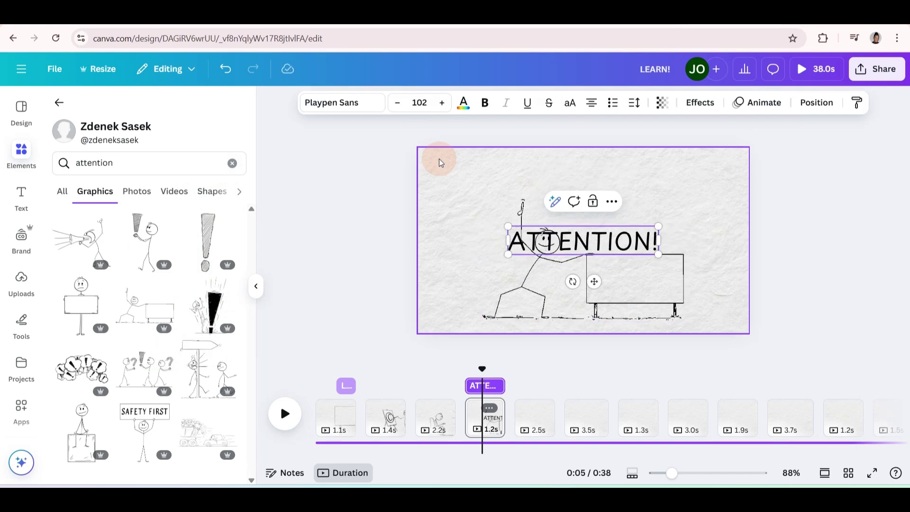
{"action": "mouse_move", "coordinate": [508, 253]}
{"action": "left_mouse_down"}
{"action": "mouse_move", "coordinate": [549, 246]}
{"action": "mouse_move", "coordinate": [616, 274]}
{"action": "left_mouse_up"}
{"action": "left_click_drag", "start_coordinate": [708, 282], "coordinate": [679, 282]}
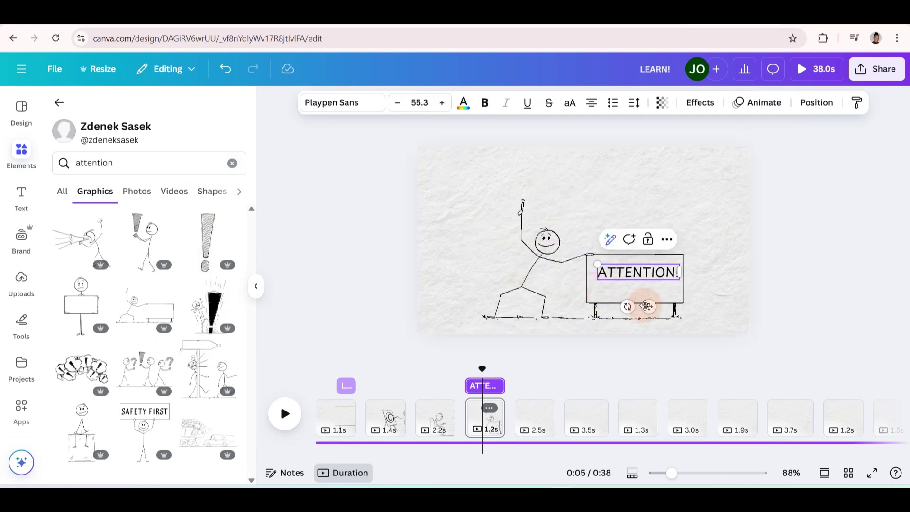
Colour ATTENTION! red, centre it on the sign and preview the video.
{"action": "double_click", "coordinate": [645, 277]}
{"action": "left_click", "coordinate": [464, 102]}
{"action": "left_click", "coordinate": [67, 272]}
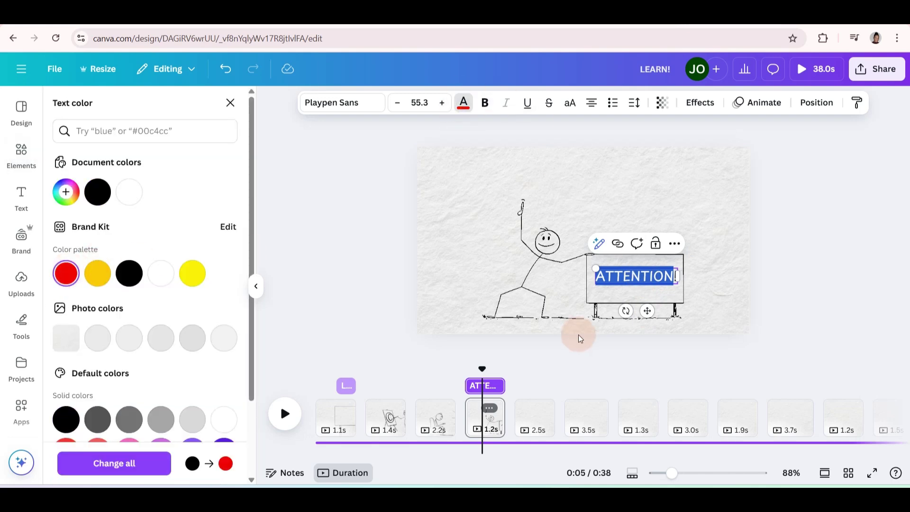
{"action": "left_click", "coordinate": [690, 292]}
{"action": "left_click", "coordinate": [674, 274]}
{"action": "left_click_drag", "start_coordinate": [674, 274], "coordinate": [678, 275]}
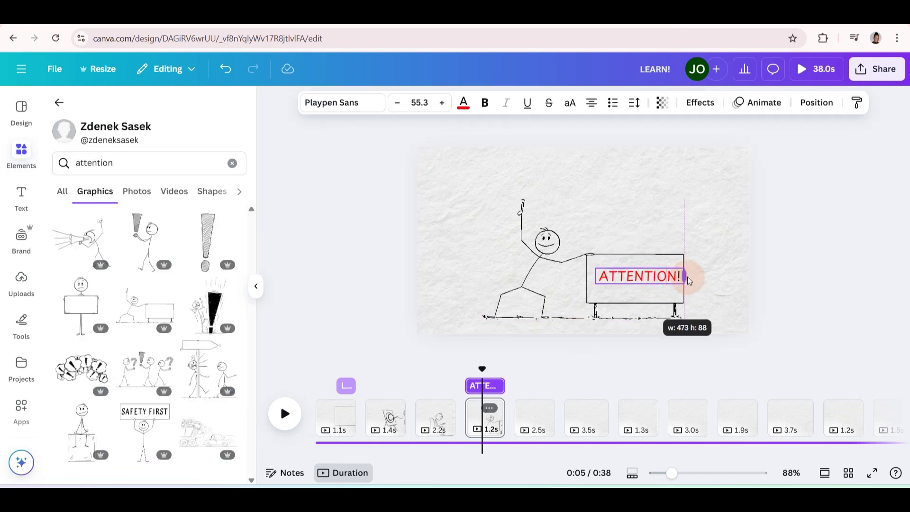
{"action": "left_click", "coordinate": [462, 106]}
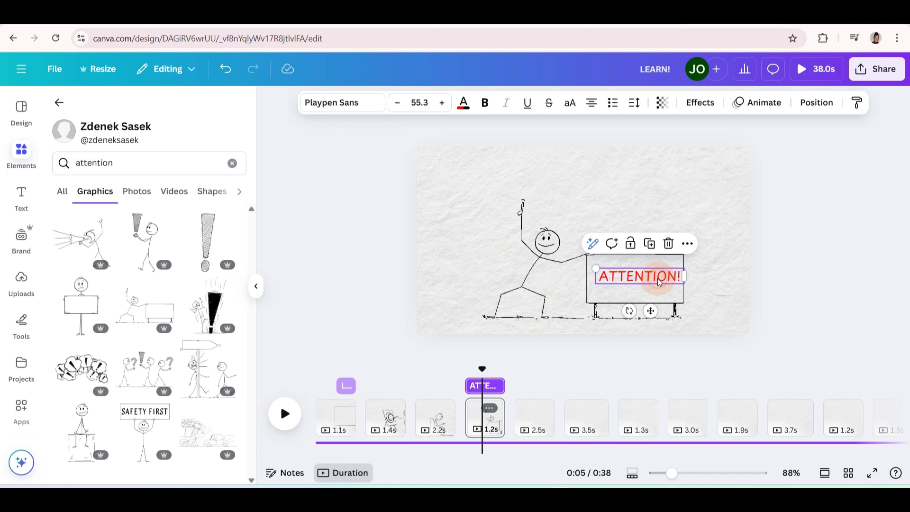
{"action": "left_click_drag", "start_coordinate": [650, 311], "coordinate": [645, 313]}
{"action": "left_click", "coordinate": [286, 414]}
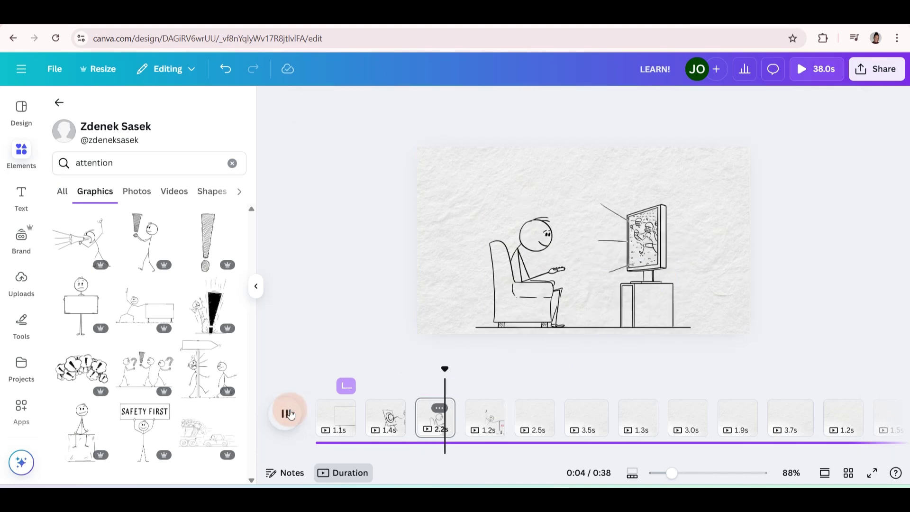
Add a rocket-riding stick figure from a GROWTH search and enlarge it to fill the page.
{"action": "left_click", "coordinate": [232, 163]}
{"action": "type", "text": "GROWTH"}
{"action": "key", "text": "Return"}
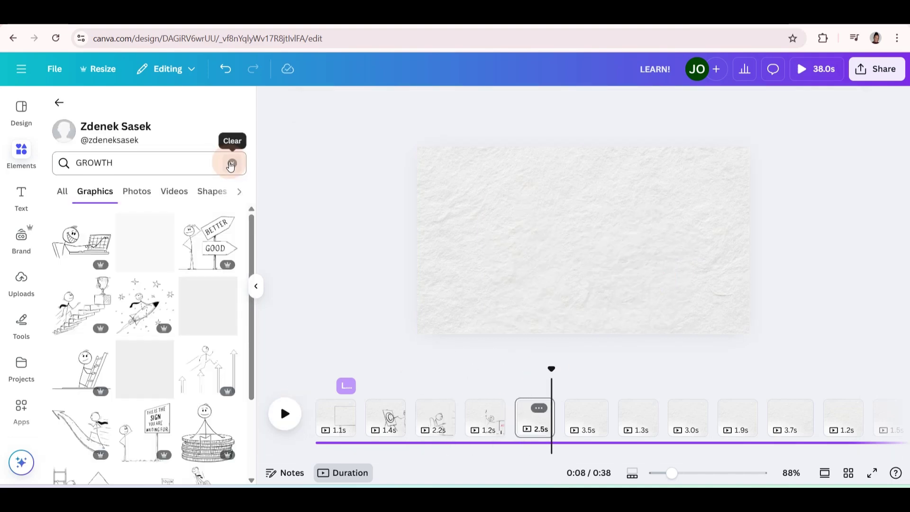
{"action": "left_click", "coordinate": [82, 249]}
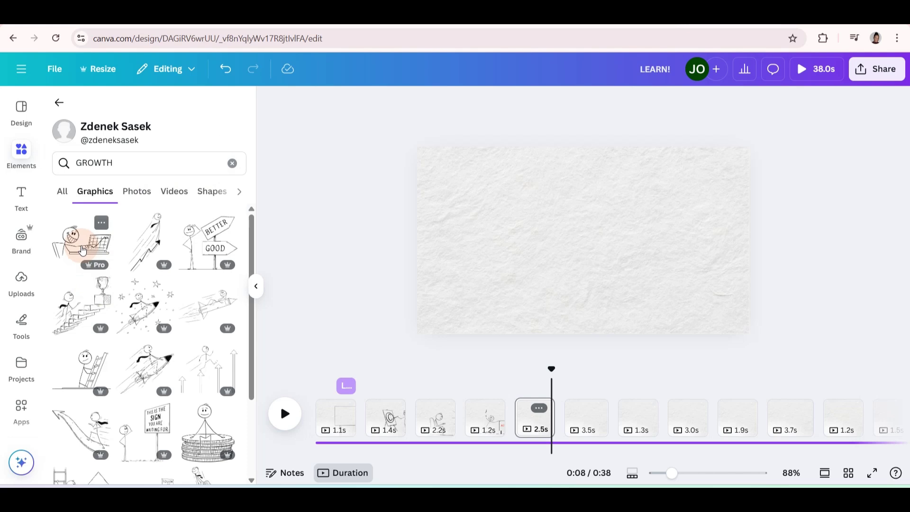
{"action": "left_click", "coordinate": [152, 365]}
{"action": "left_click_drag", "start_coordinate": [540, 277], "coordinate": [481, 325]}
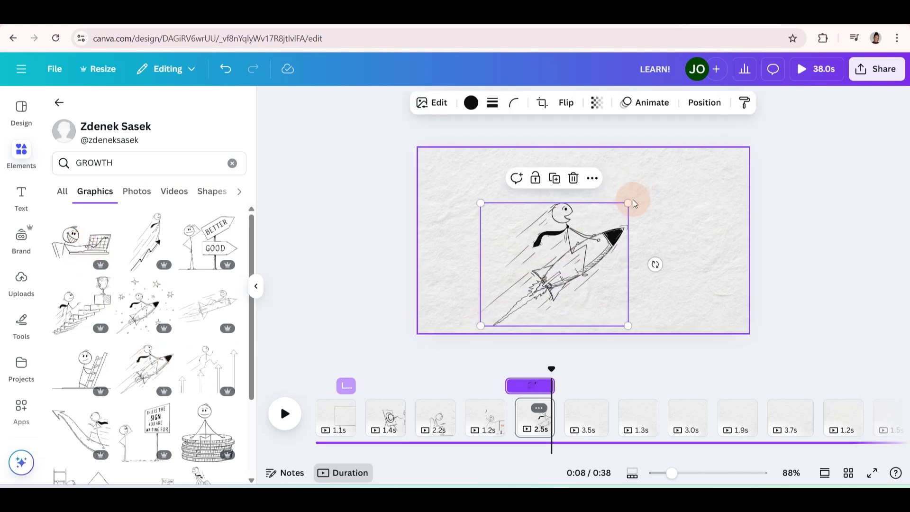
{"action": "left_click_drag", "start_coordinate": [630, 203], "coordinate": [680, 159]}
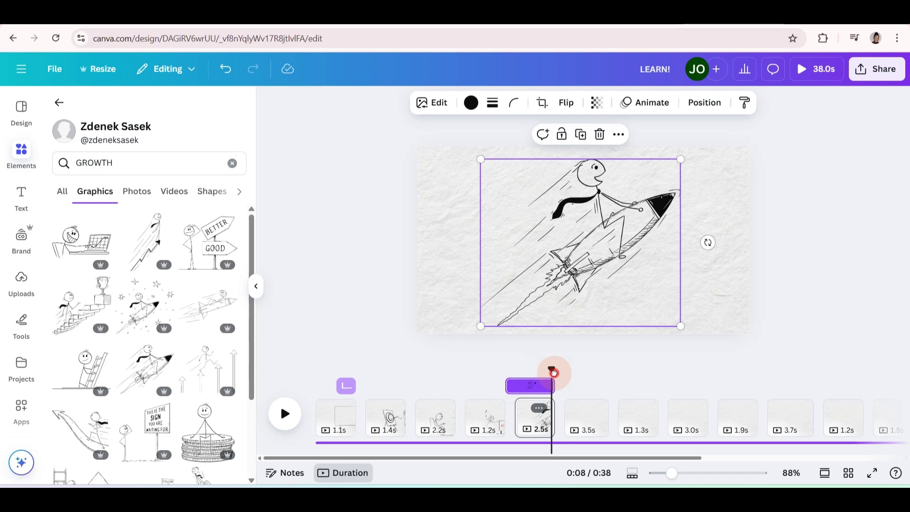
Stop on the next empty clip and add a hand-holding couple from a HOLD HANDS search.
{"action": "left_click", "coordinate": [284, 414]}
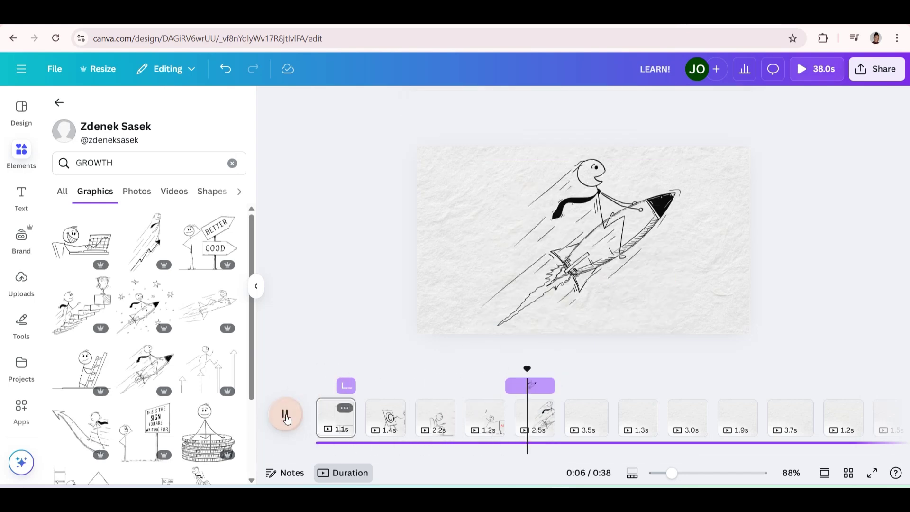
{"action": "left_click", "coordinate": [286, 416]}
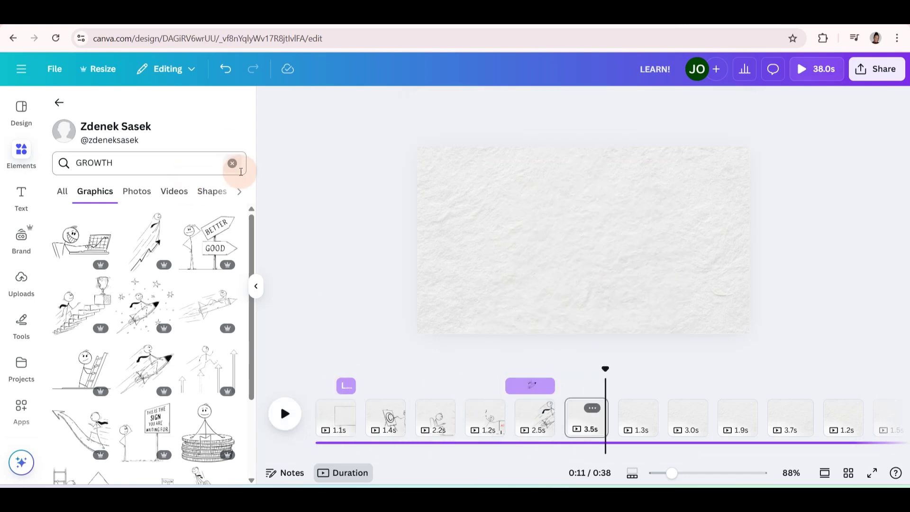
{"action": "left_click", "coordinate": [232, 163]}
{"action": "type", "text": "HOLD HANDS"}
{"action": "key", "text": "Return"}
{"action": "left_click", "coordinate": [95, 255]}
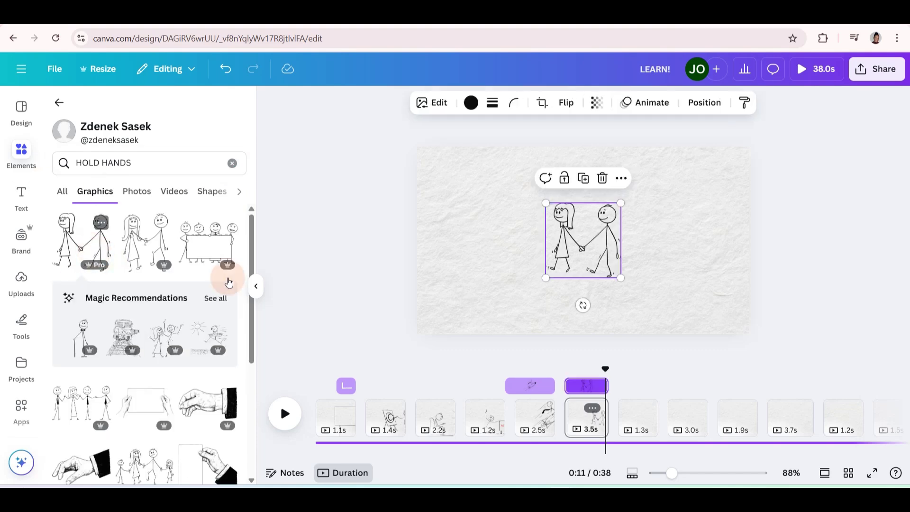
Split the hand-holding clip at the playhead and delete the couple from the second part.
{"action": "left_click", "coordinate": [284, 414]}
{"action": "left_click_drag", "start_coordinate": [696, 368], "coordinate": [537, 369]}
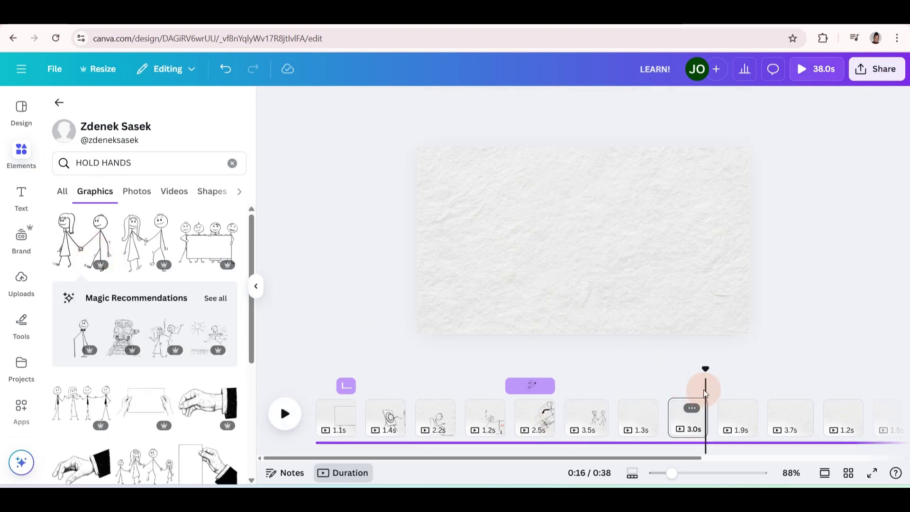
{"action": "left_click", "coordinate": [284, 413]}
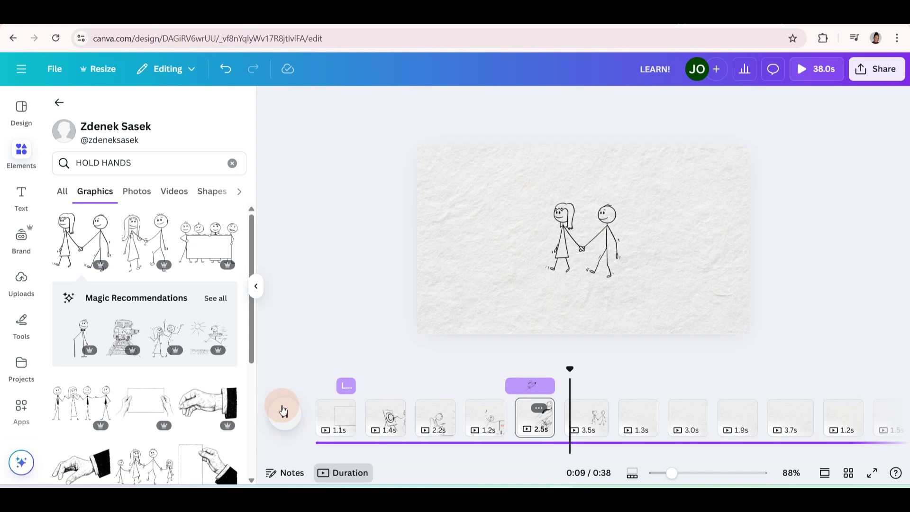
{"action": "left_click", "coordinate": [284, 414]}
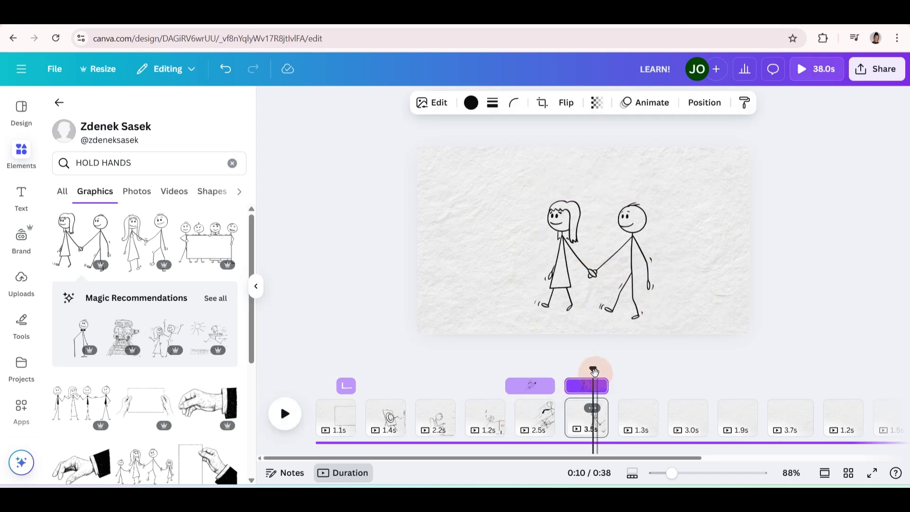
{"action": "left_click", "coordinate": [285, 414]}
{"action": "key", "text": "s"}
{"action": "left_click", "coordinate": [644, 310]}
{"action": "key", "text": "Delete"}
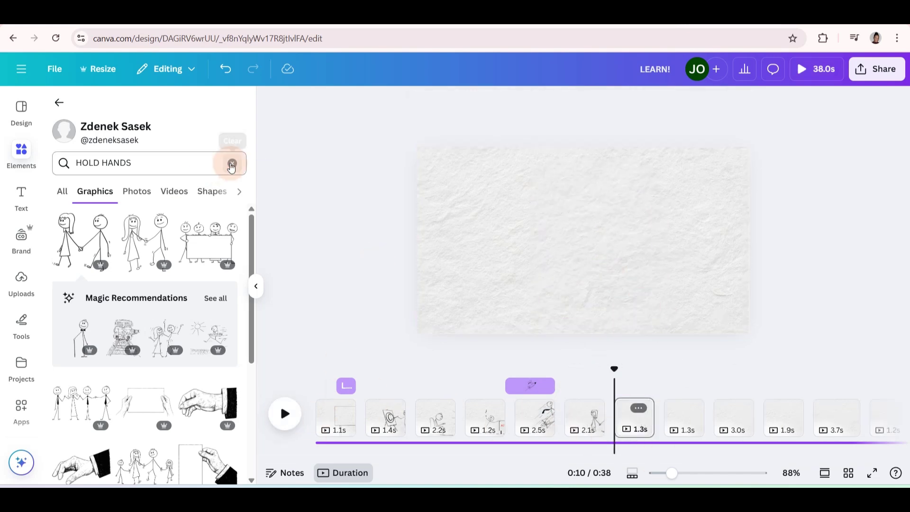
Add a stair-climbing figure from a STEP BY STEP search, enlarge it, and replay the video.
{"action": "left_click", "coordinate": [232, 163]}
{"action": "type", "text": "STEP BY STEP"}
{"action": "key", "text": "Return"}
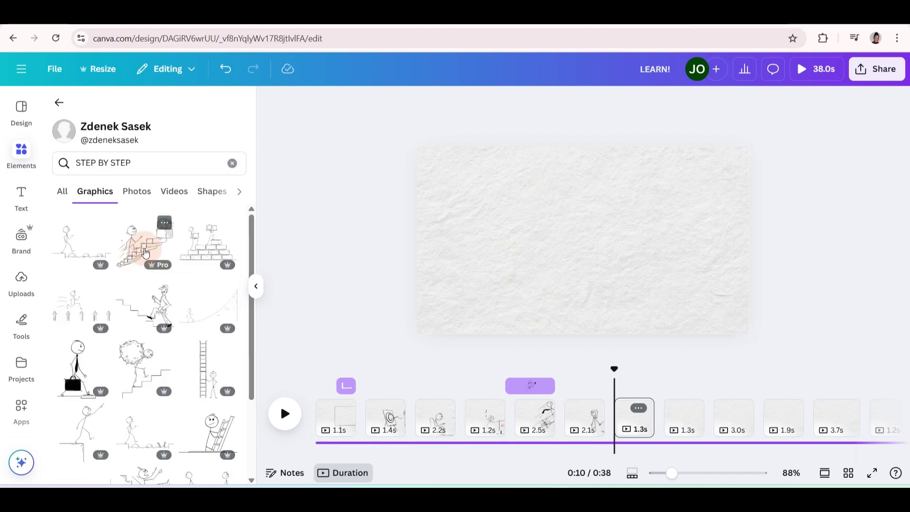
{"action": "left_click", "coordinate": [145, 252]}
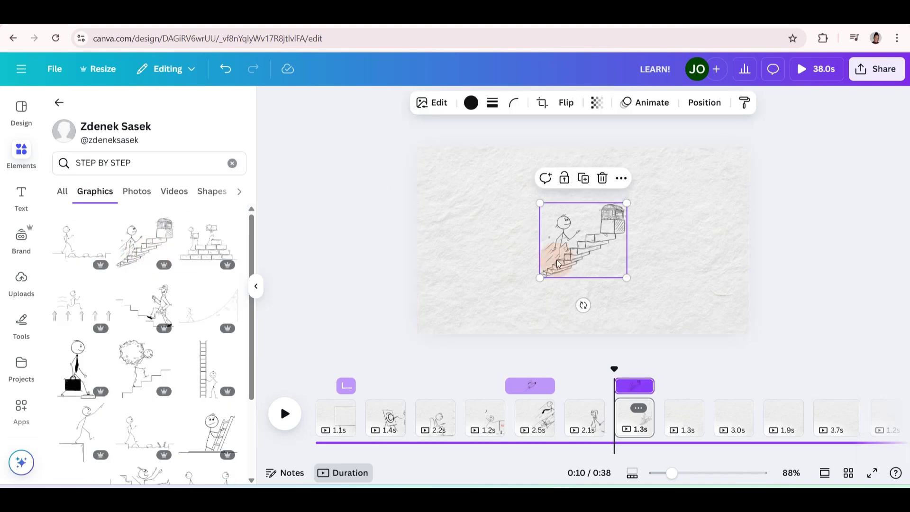
{"action": "left_click_drag", "start_coordinate": [649, 201], "coordinate": [703, 158]}
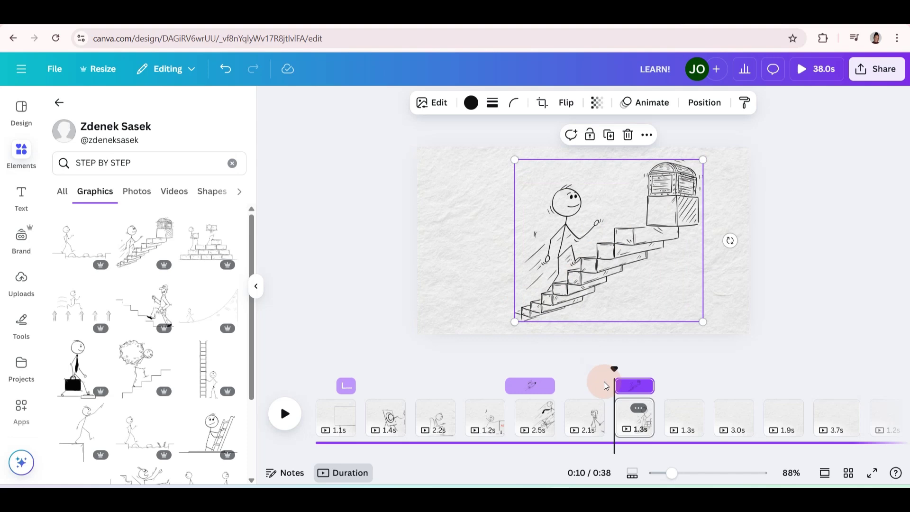
{"action": "left_click", "coordinate": [284, 415]}
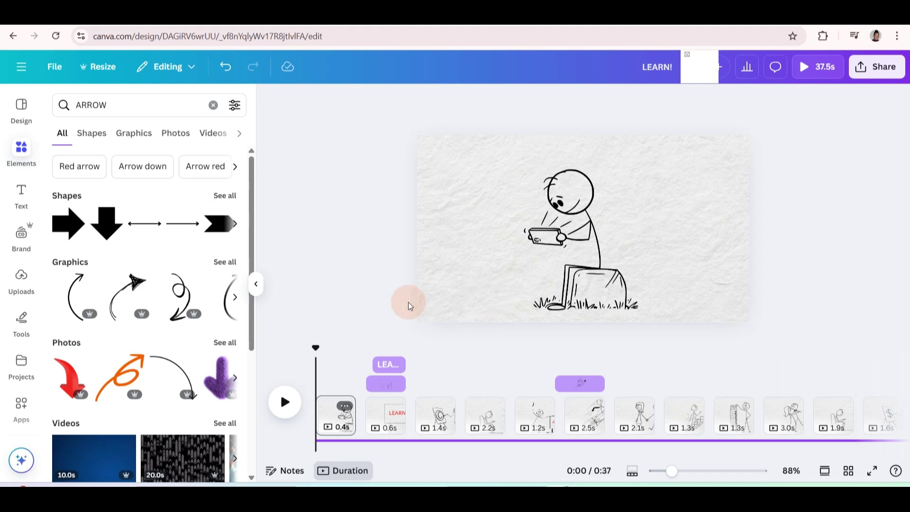
{"action": "left_click", "coordinate": [284, 407]}
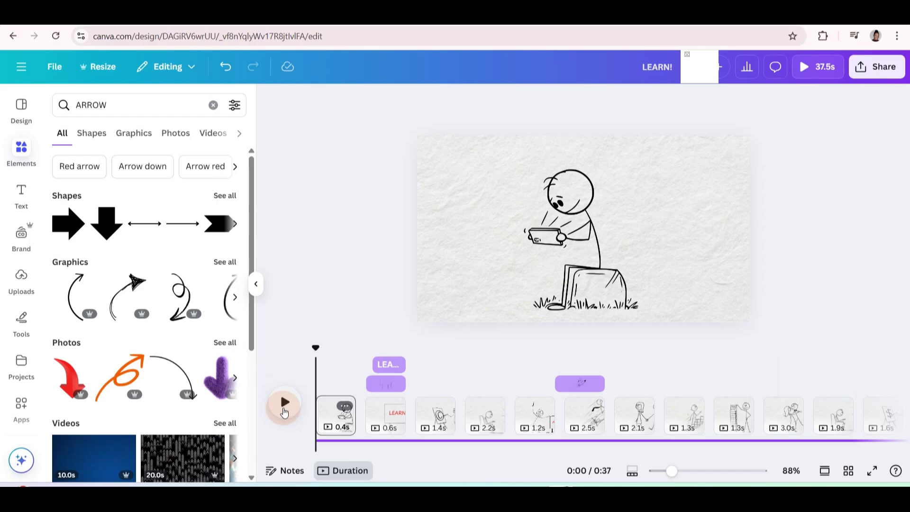